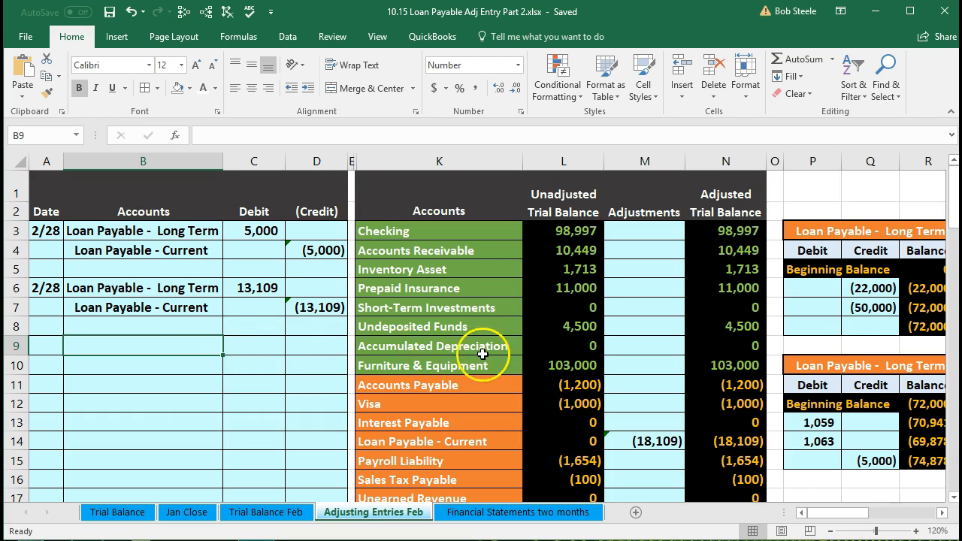
# Enter the date 2/28 in cell A9 to start a new adjusting entry below the loan reclassification entries.
pyautogui.click(637, 348)
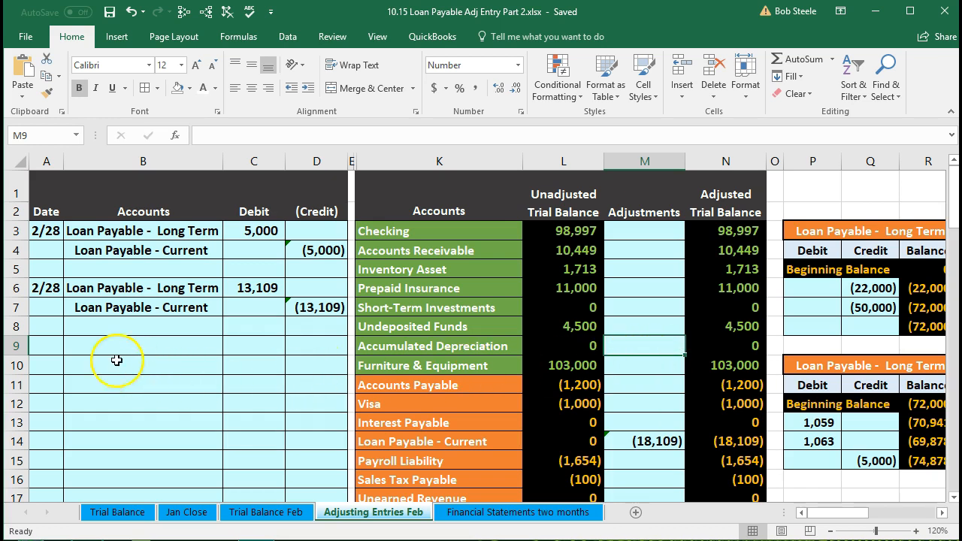
pyautogui.click(59, 351)
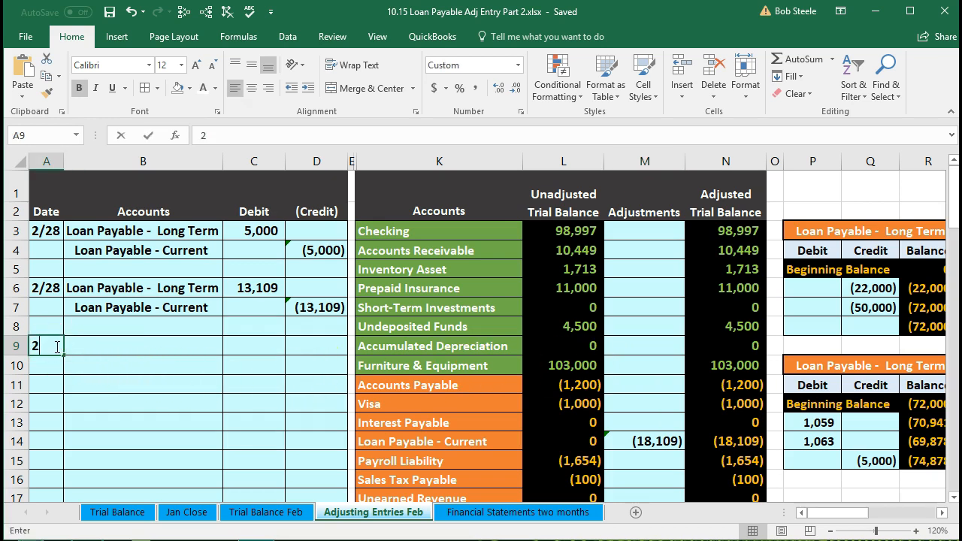
pyautogui.write('2/28')
pyautogui.press('Return')
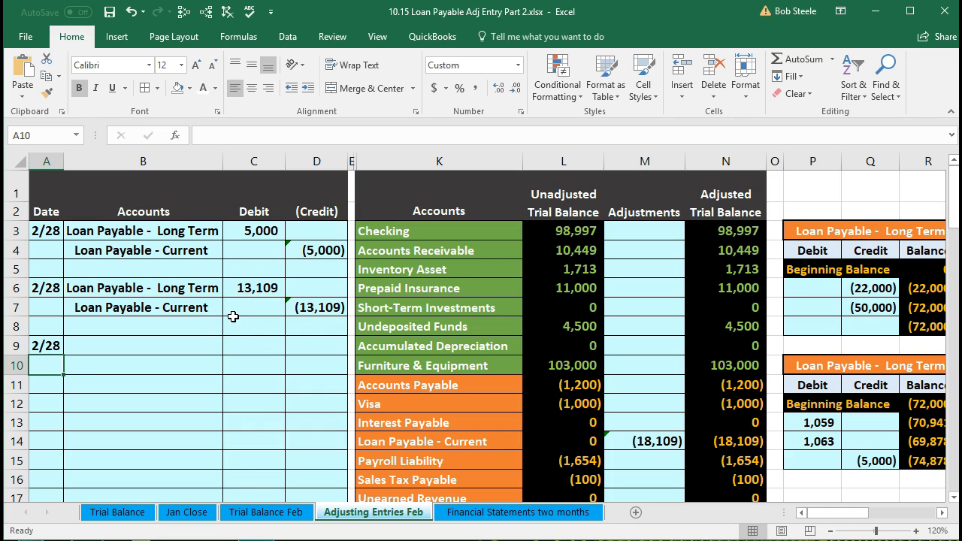
# Examine the trial balance accounts in column K, from the asset and liability accounts through the income and expense accounts.
pyautogui.scroll(-1, 233, 317)
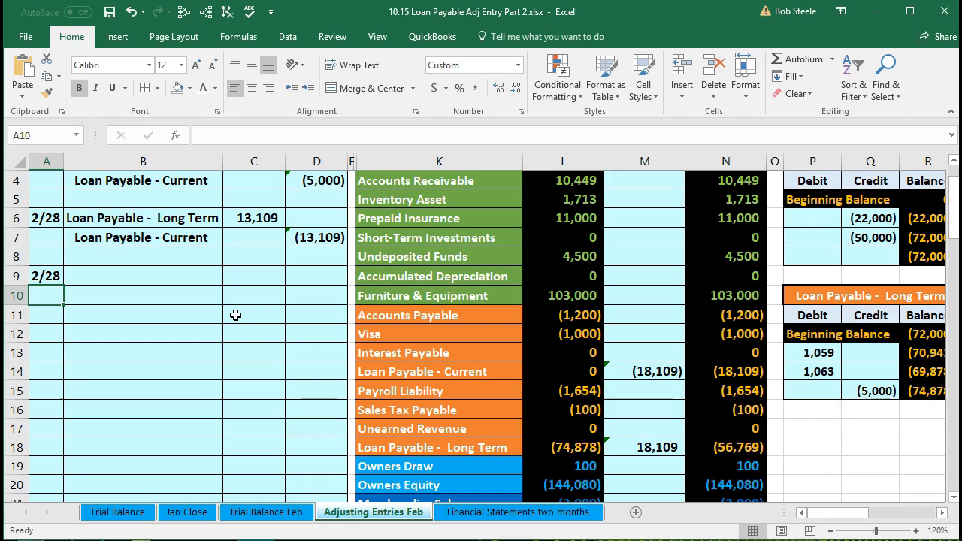
pyautogui.scroll(1, 235, 315)
pyautogui.moveTo(360, 230); pyautogui.dragTo(368, 434)
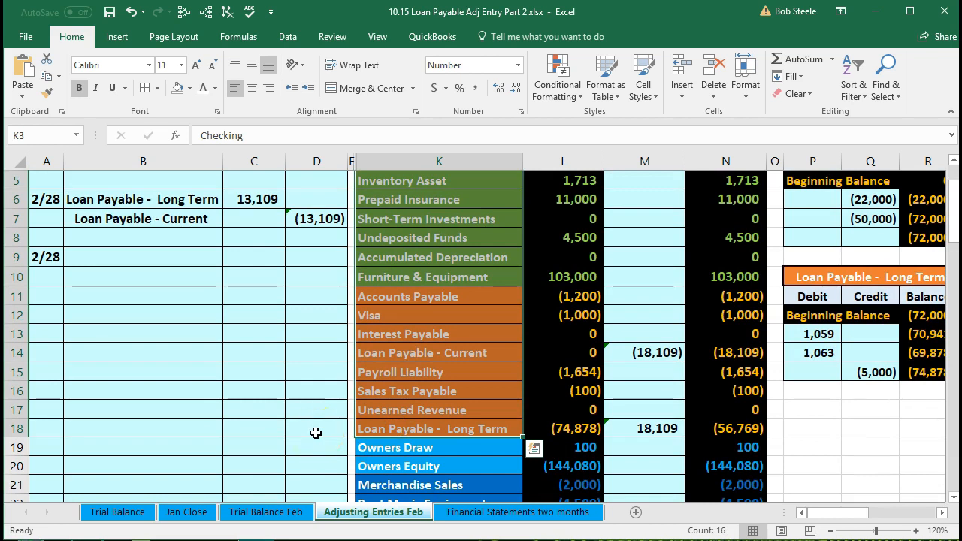
pyautogui.scroll(-3, 316, 433)
pyautogui.click(397, 316)
pyautogui.moveTo(397, 315); pyautogui.dragTo(408, 488)
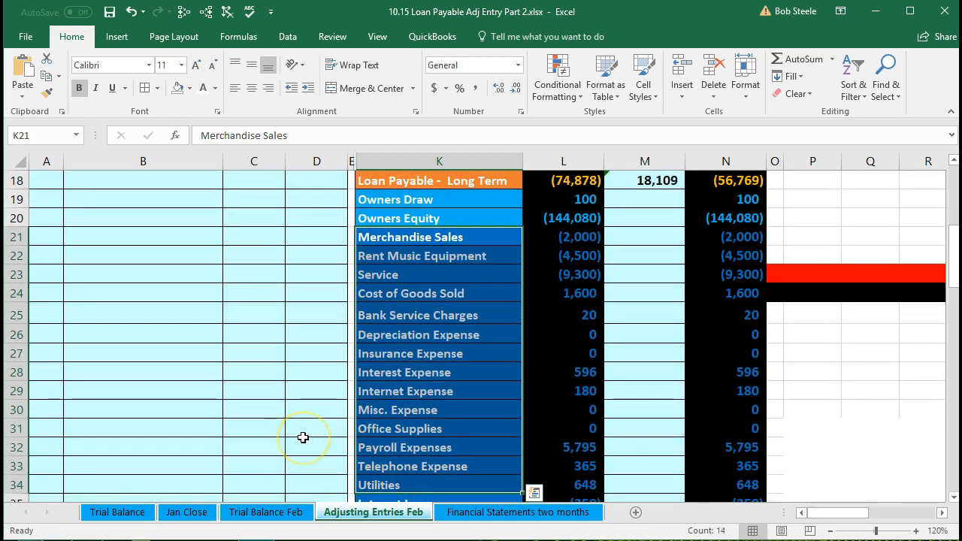
pyautogui.scroll(3, 303, 437)
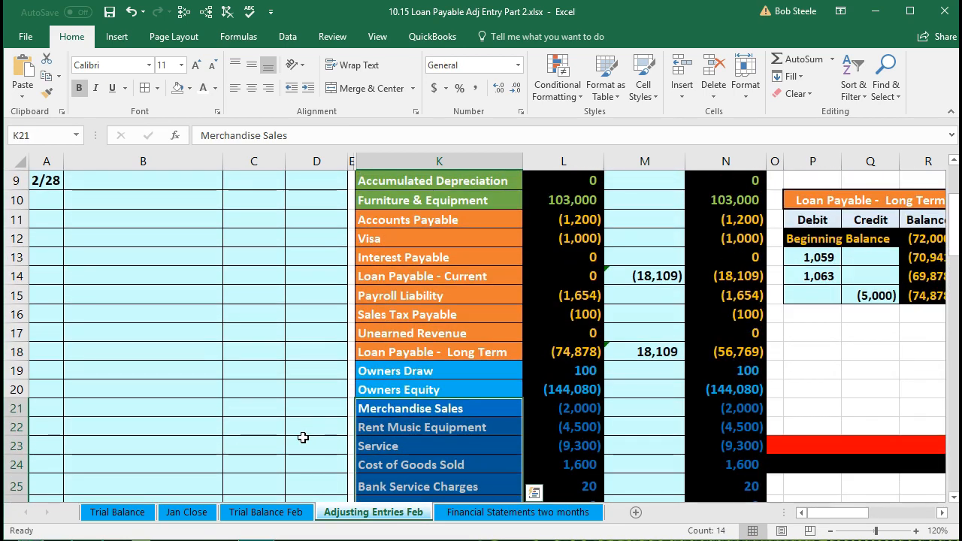
pyautogui.scroll(1, 303, 438)
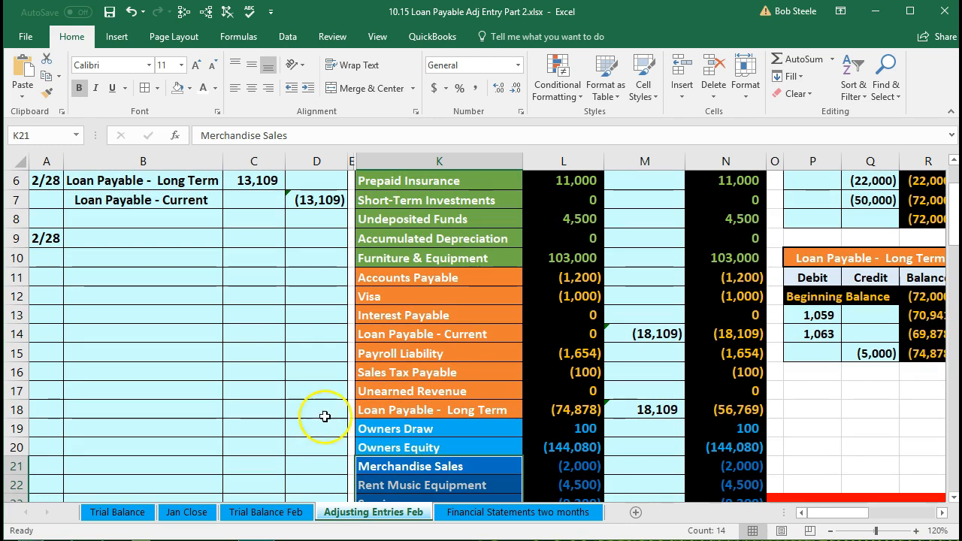
# Mark the Interest Payable row by filling cell E13 with yellow.
pyautogui.click(367, 315)
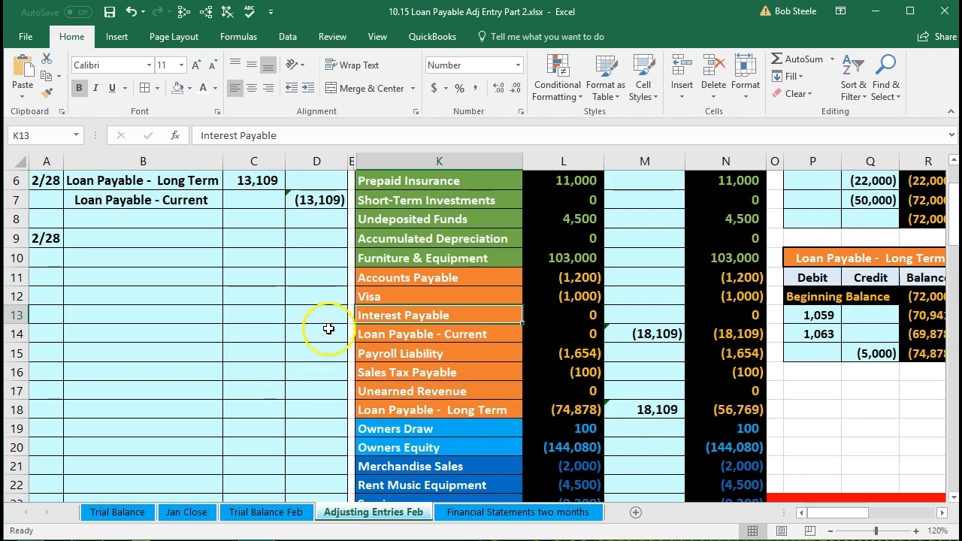
pyautogui.rightClick(351, 313)
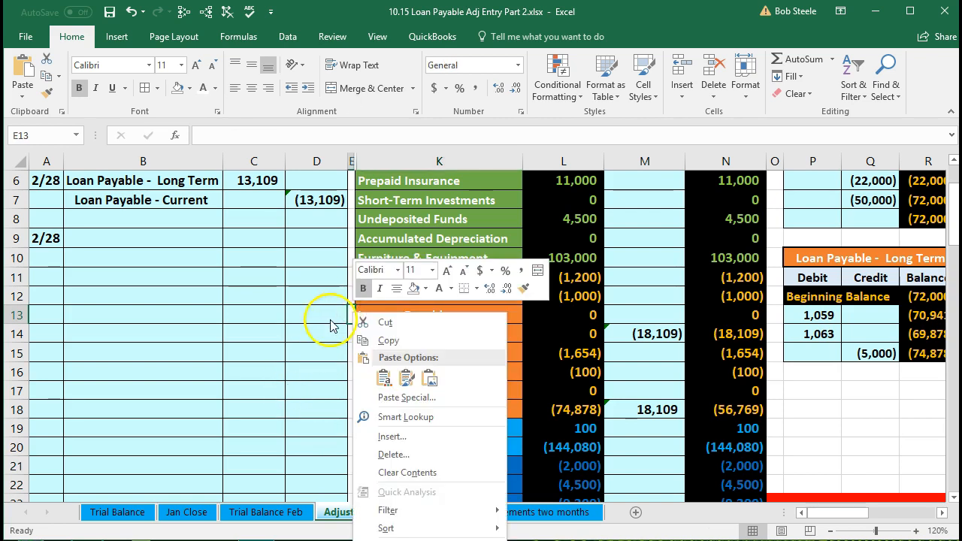
pyautogui.click(331, 322)
pyautogui.rightClick(353, 314)
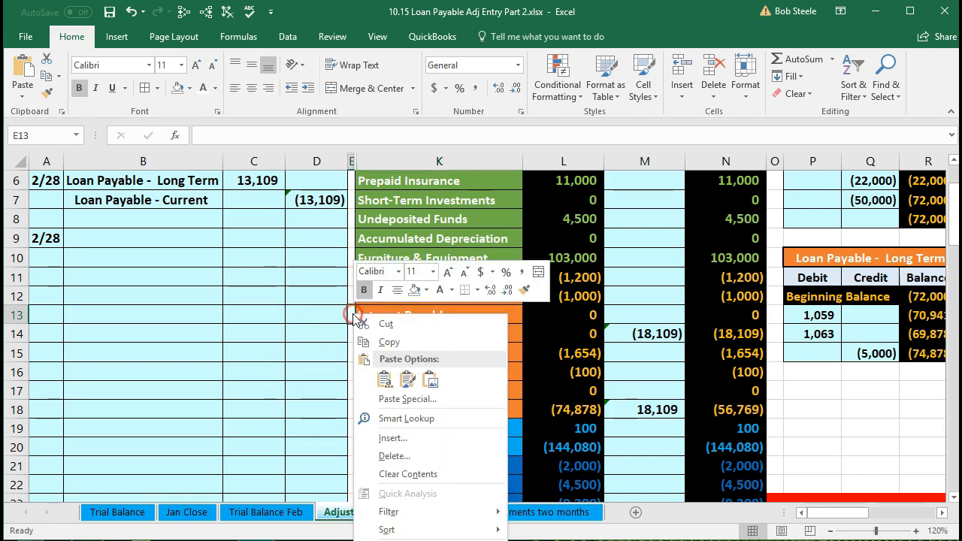
pyautogui.click(426, 291)
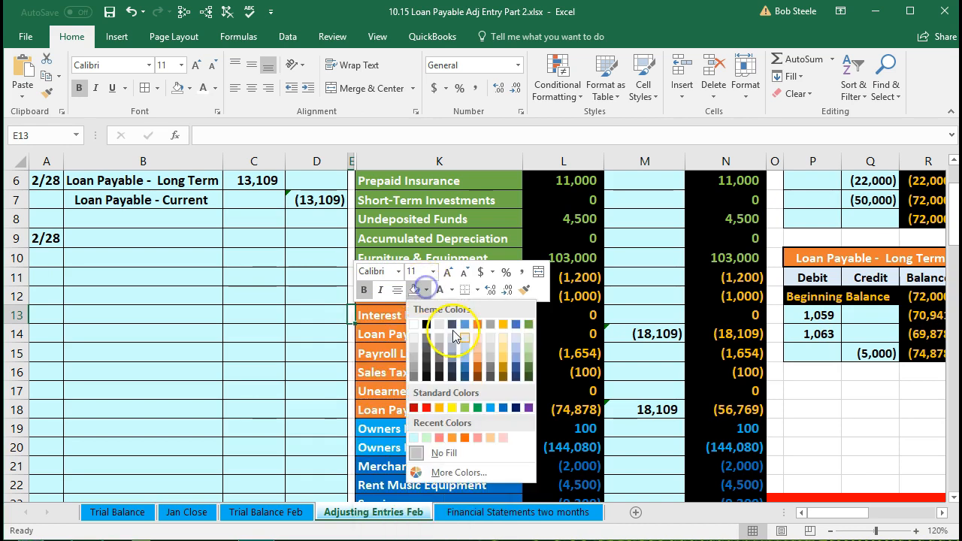
pyautogui.click(461, 406)
# Mark the Interest Expense row by filling cell E28 with the same yellow.
pyautogui.click(419, 411)
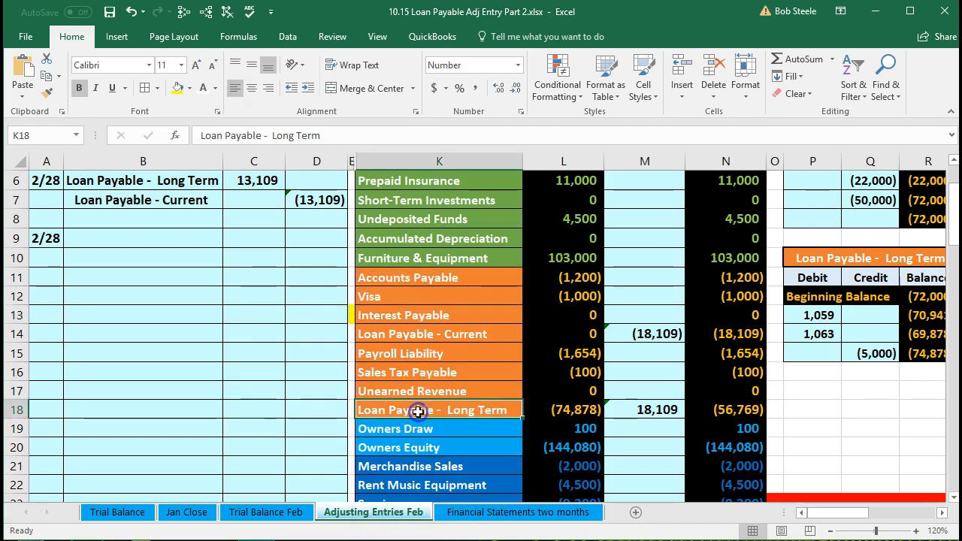
pyautogui.scroll(-4, 419, 412)
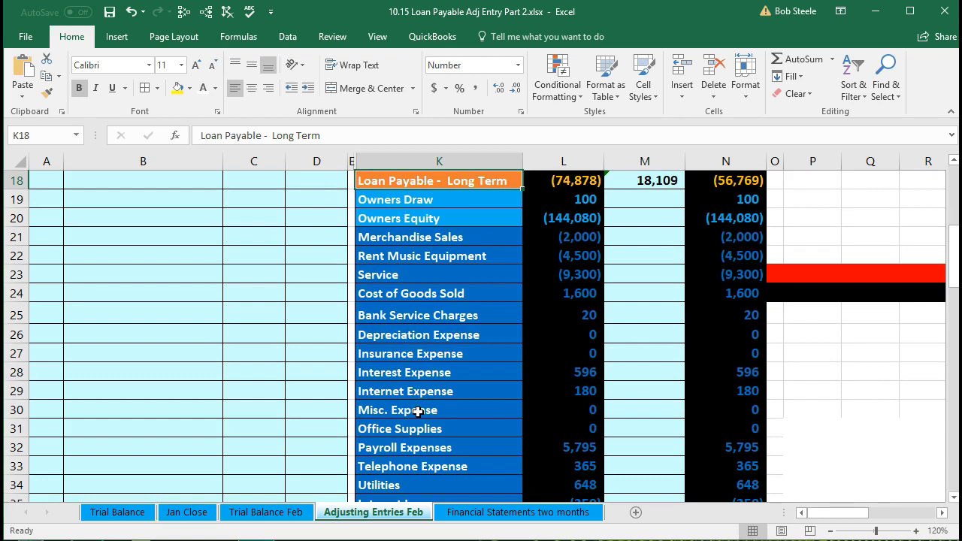
pyautogui.scroll(-1, 419, 411)
pyautogui.moveTo(403, 182); pyautogui.dragTo(384, 447)
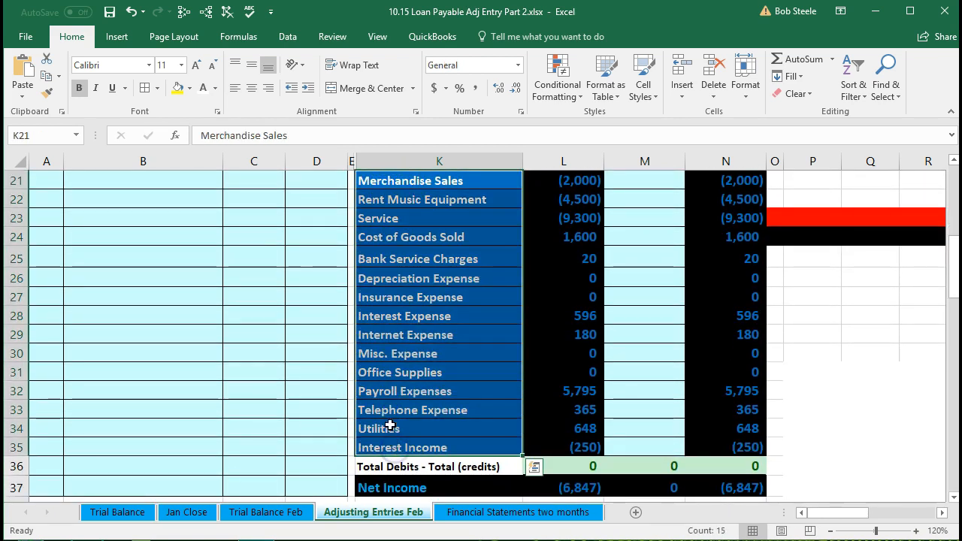
pyautogui.click(351, 314)
pyautogui.rightClick(350, 314)
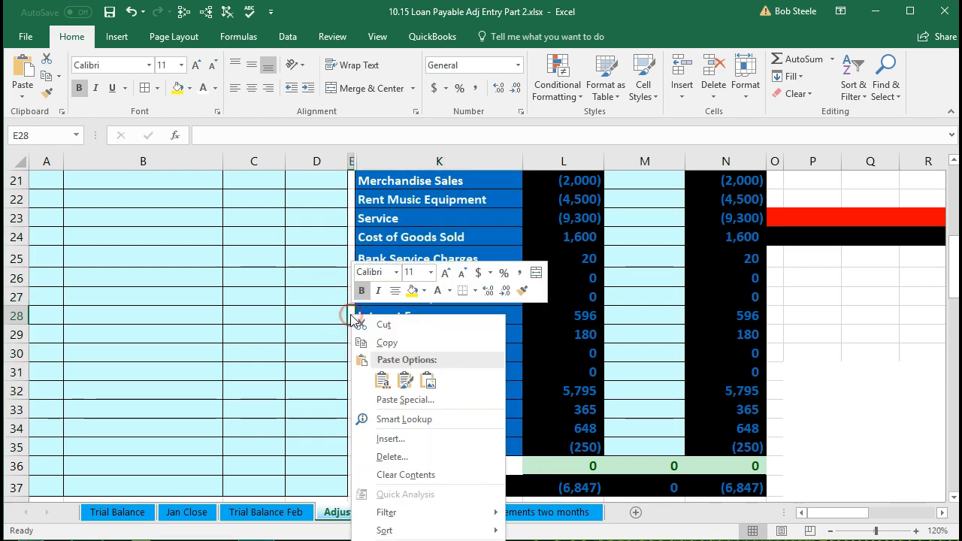
pyautogui.click(411, 291)
# Review the income and expense accounts around Interest Expense and compare them with the liability accounts in the trial balance.
pyautogui.click(410, 340)
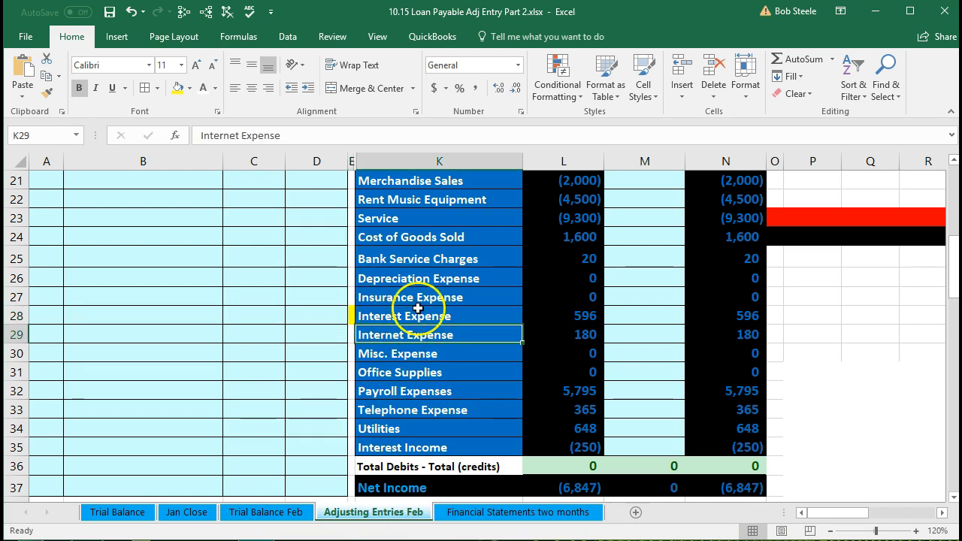
pyautogui.moveTo(408, 262); pyautogui.dragTo(548, 423)
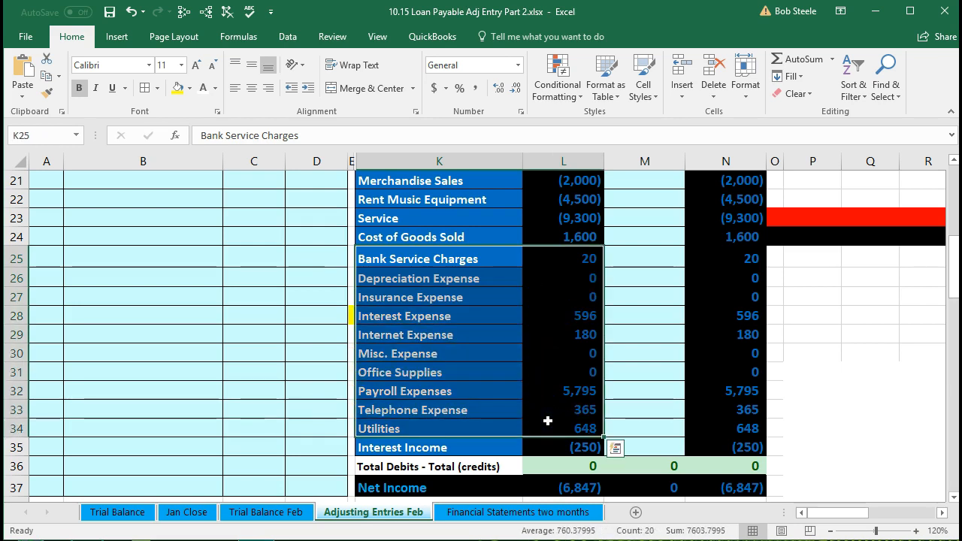
pyautogui.click(484, 315)
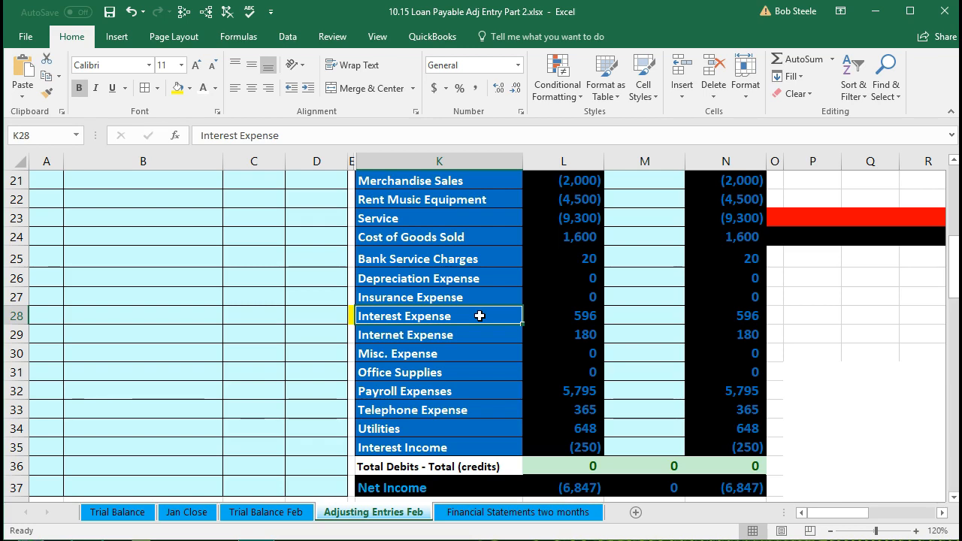
pyautogui.scroll(6, 480, 316)
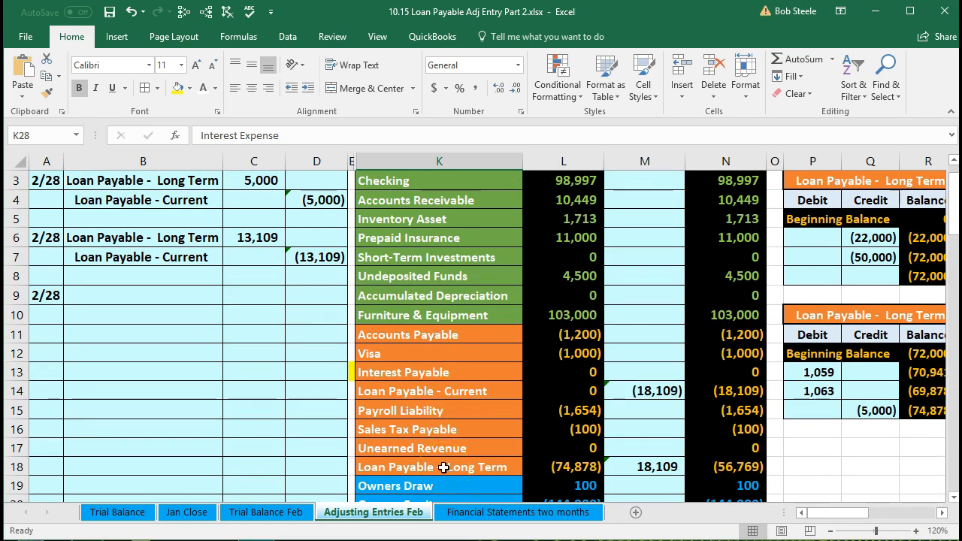
pyautogui.scroll(-4, 443, 467)
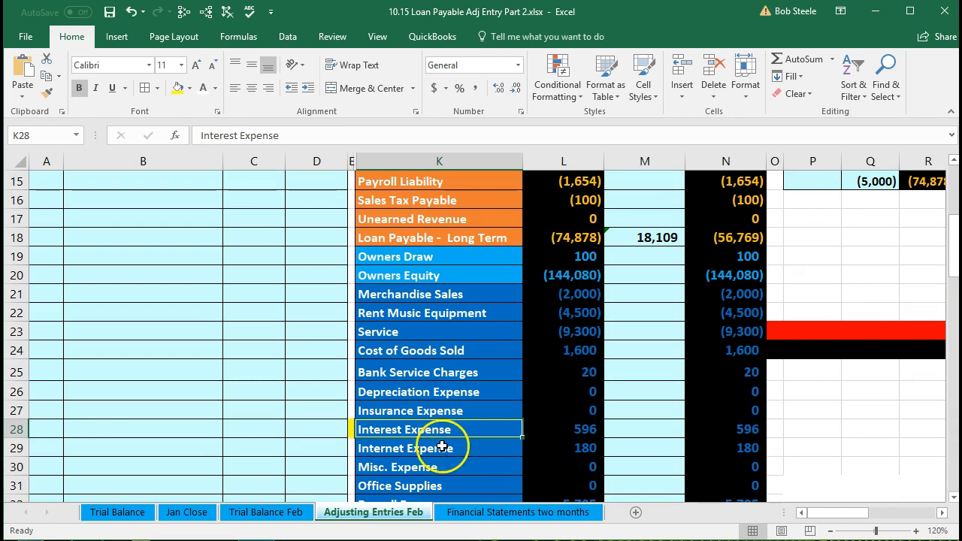
pyautogui.moveTo(428, 295); pyautogui.dragTo(426, 436)
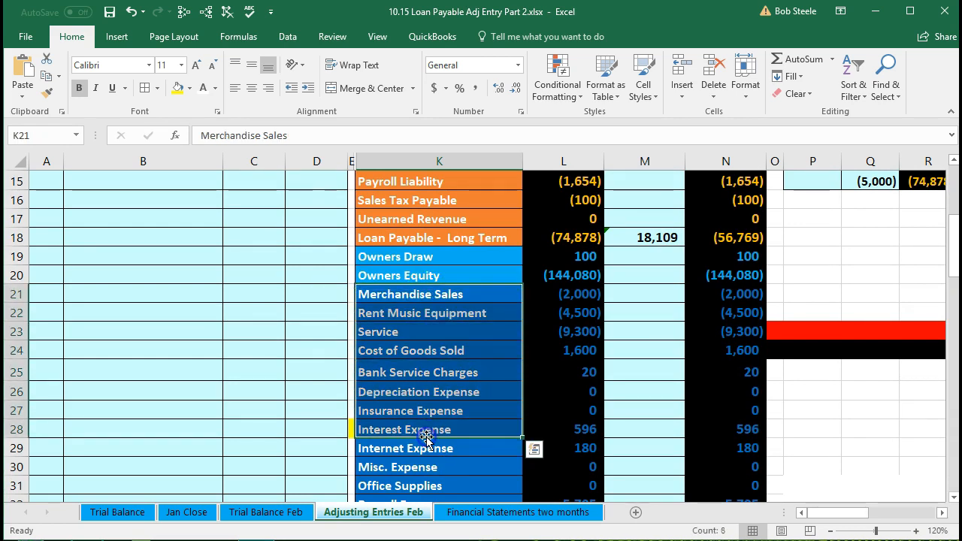
pyautogui.scroll(-1, 426, 436)
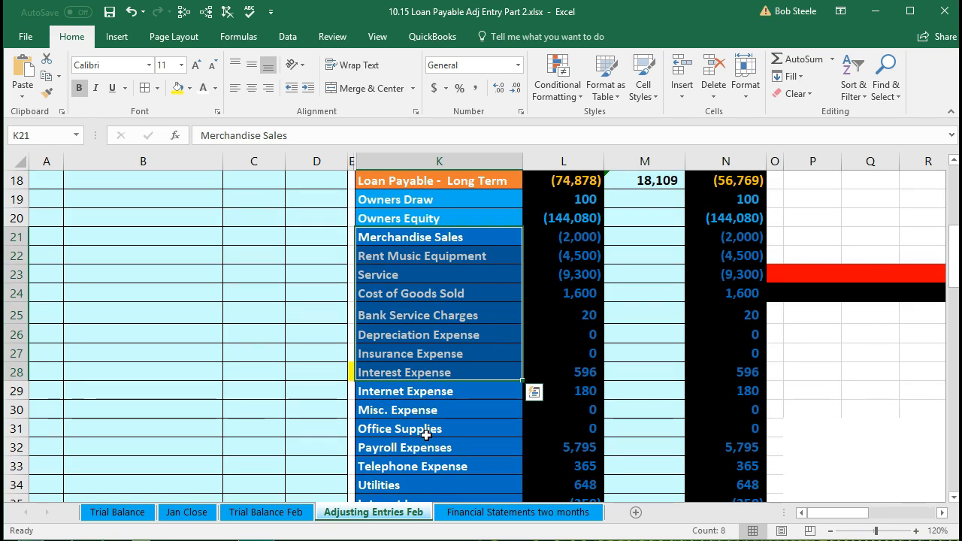
# Copy the Interest Expense account name from K28 into B9 as values only, for the debit line.
pyautogui.click(407, 373)
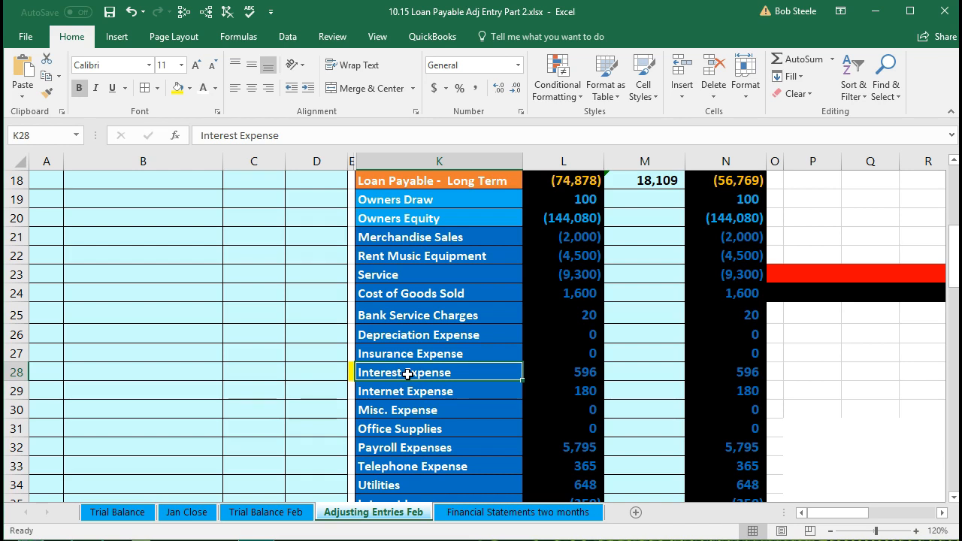
pyautogui.rightClick(407, 374)
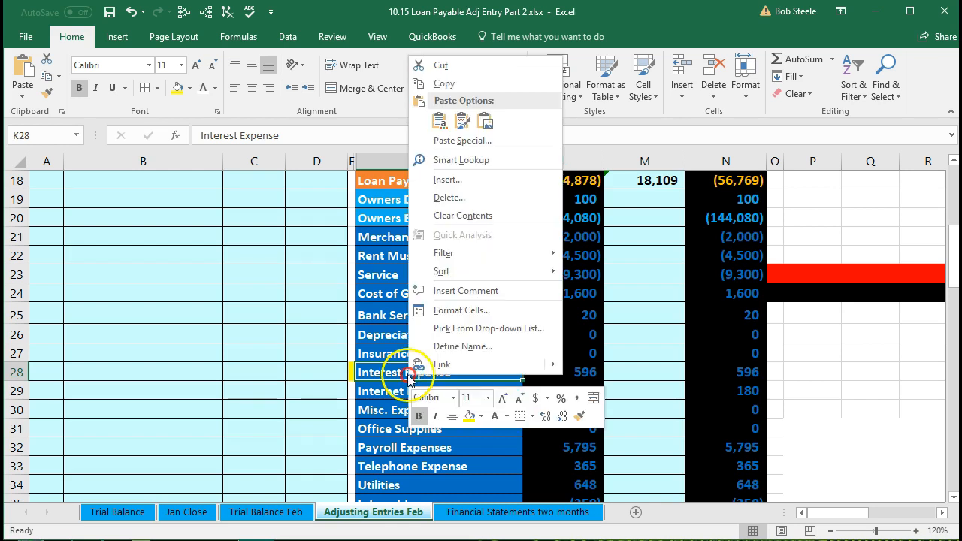
pyautogui.click(436, 85)
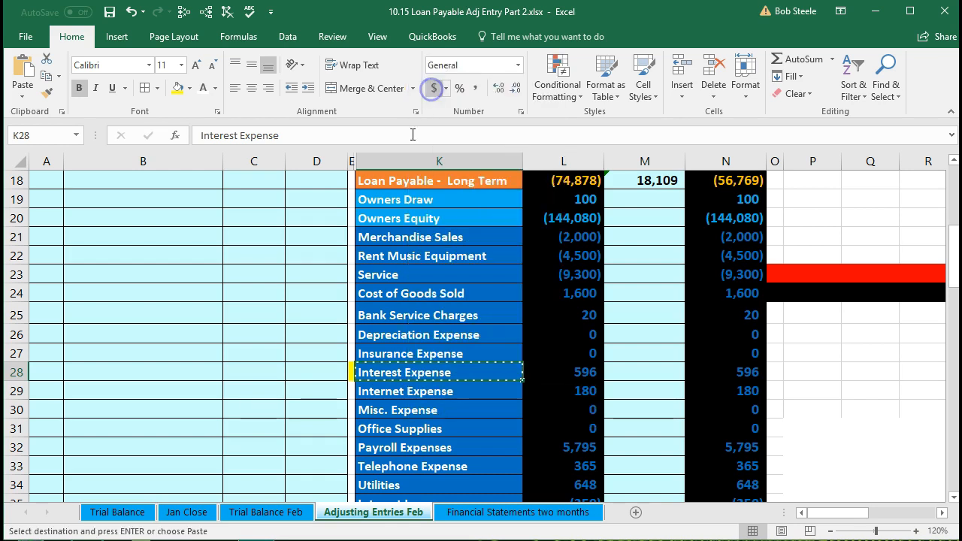
pyautogui.scroll(4, 194, 361)
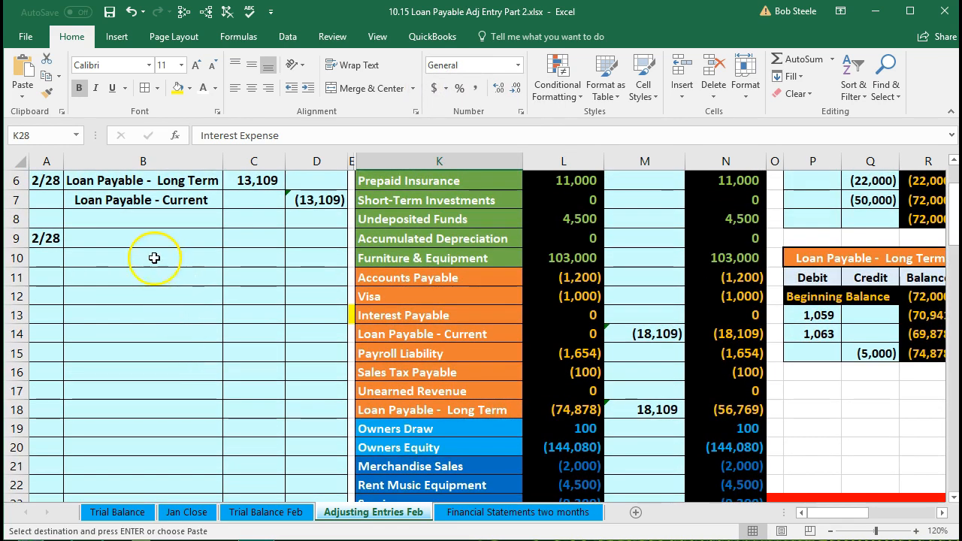
pyautogui.click(140, 237)
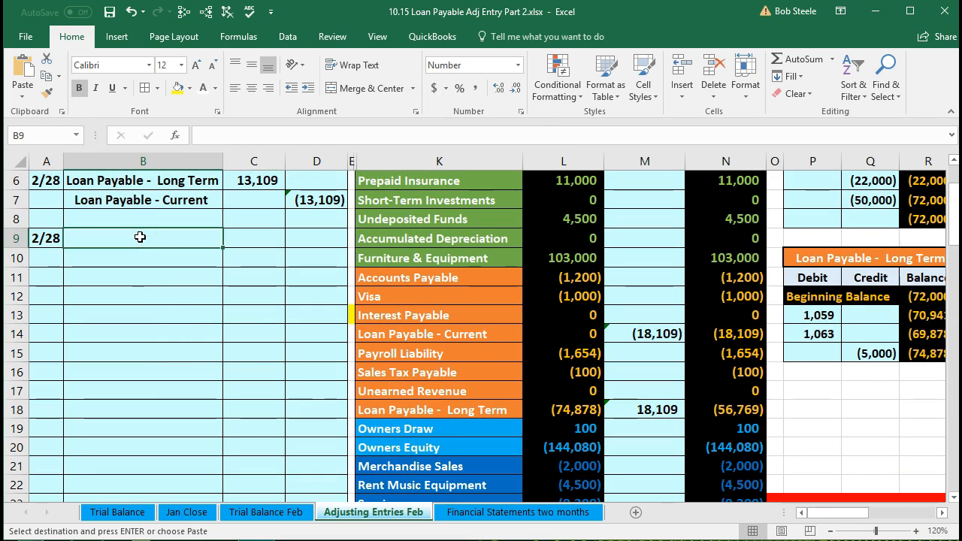
pyautogui.rightClick(140, 238)
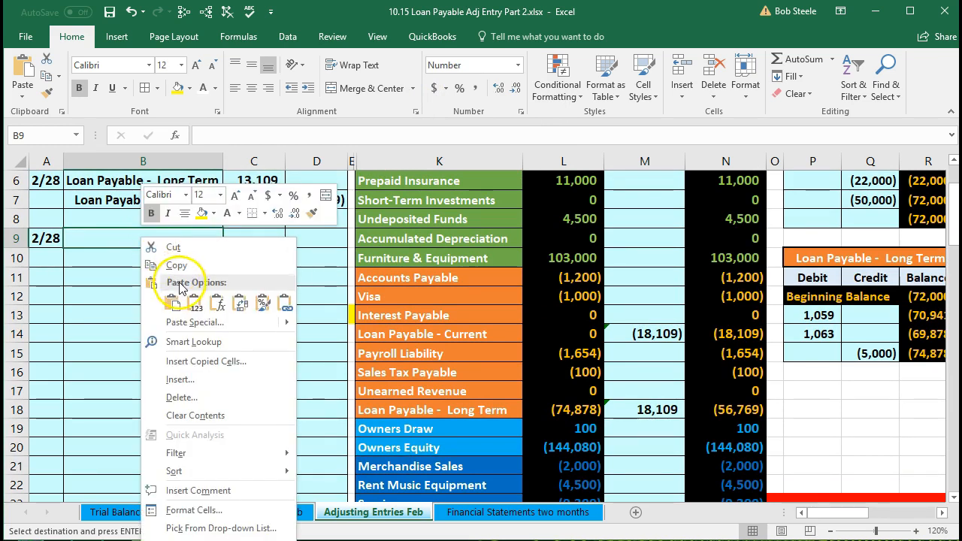
pyautogui.click(194, 303)
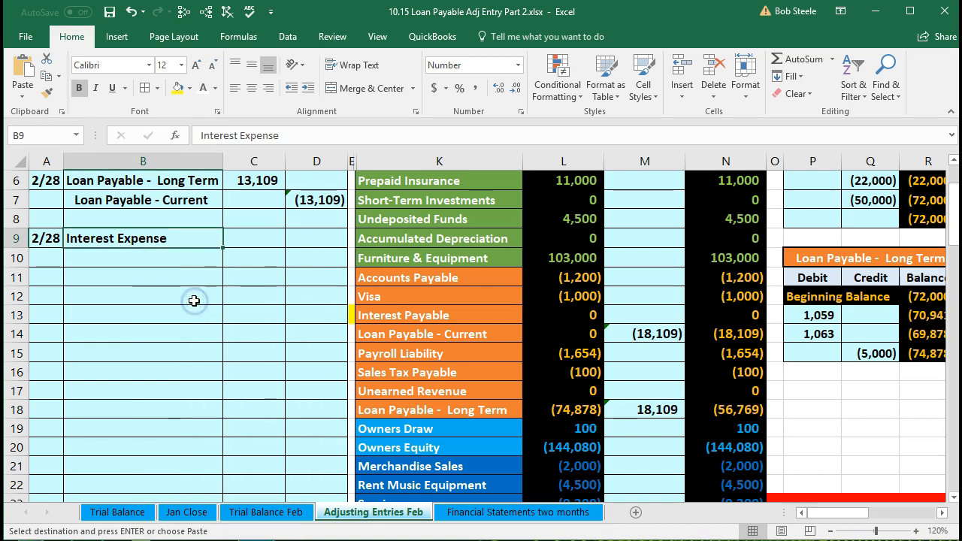
# Copy the Interest Payable account name from K13 into B10 as values only, for the credit line.
pyautogui.click(382, 316)
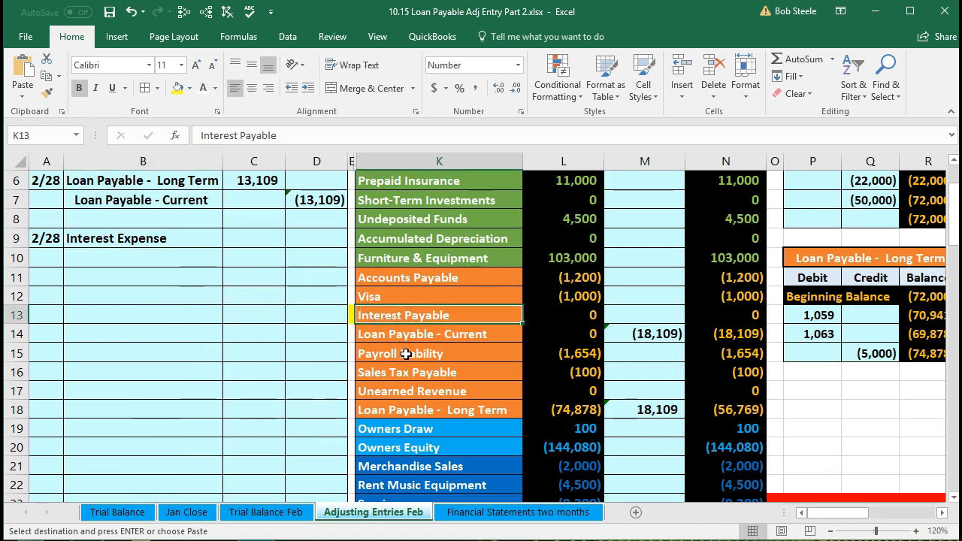
pyautogui.rightClick(462, 322)
pyautogui.click(479, 346)
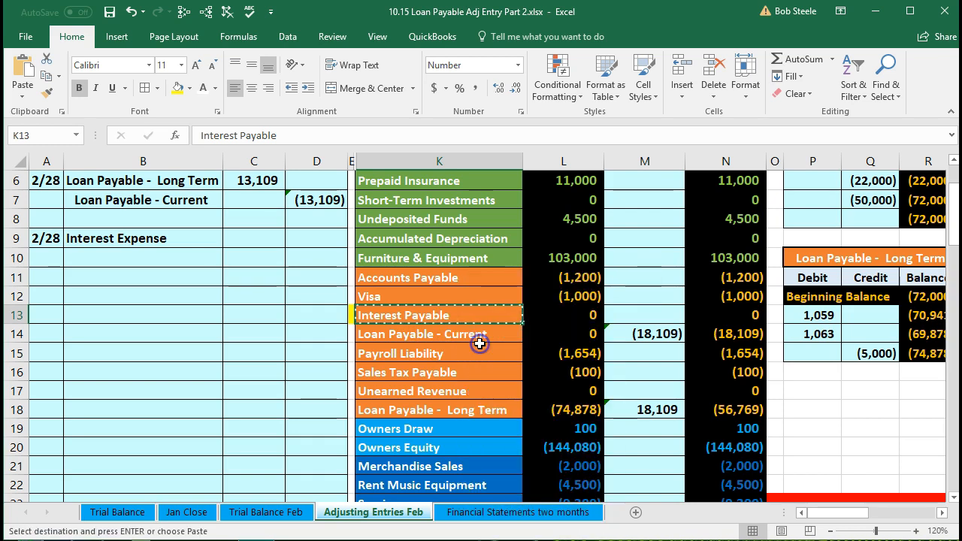
pyautogui.click(166, 254)
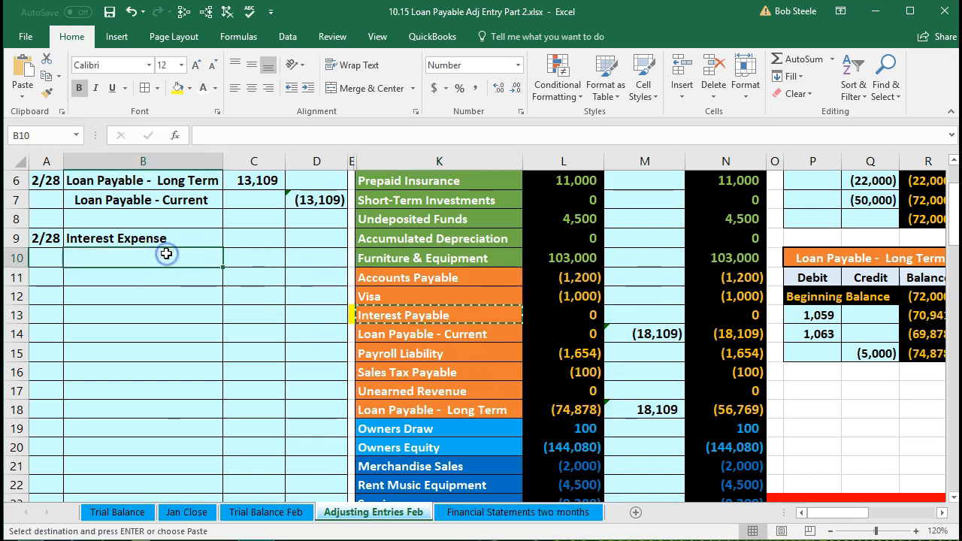
pyautogui.rightClick(166, 254)
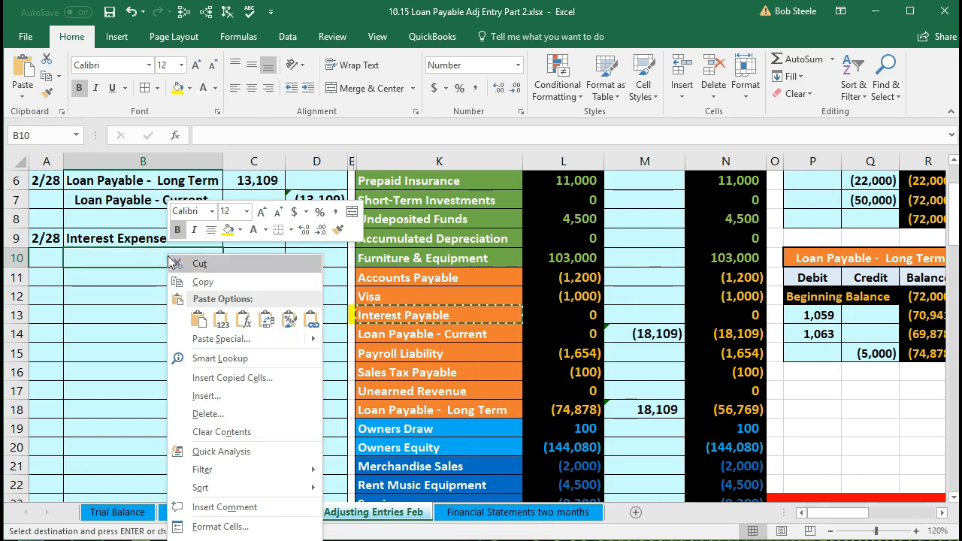
pyautogui.click(221, 320)
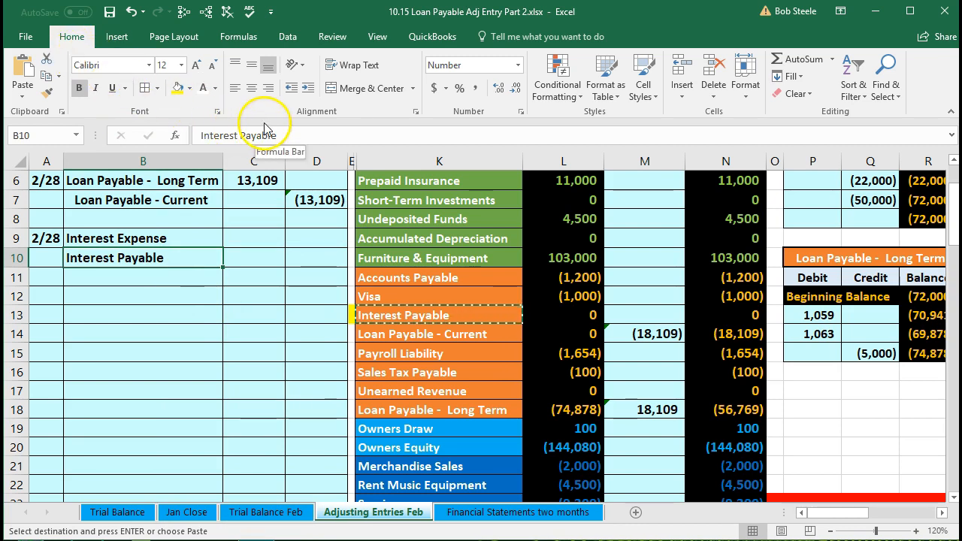
# Indent the Interest Payable account name in B10 to mark it as the credit line.
pyautogui.click(307, 89)
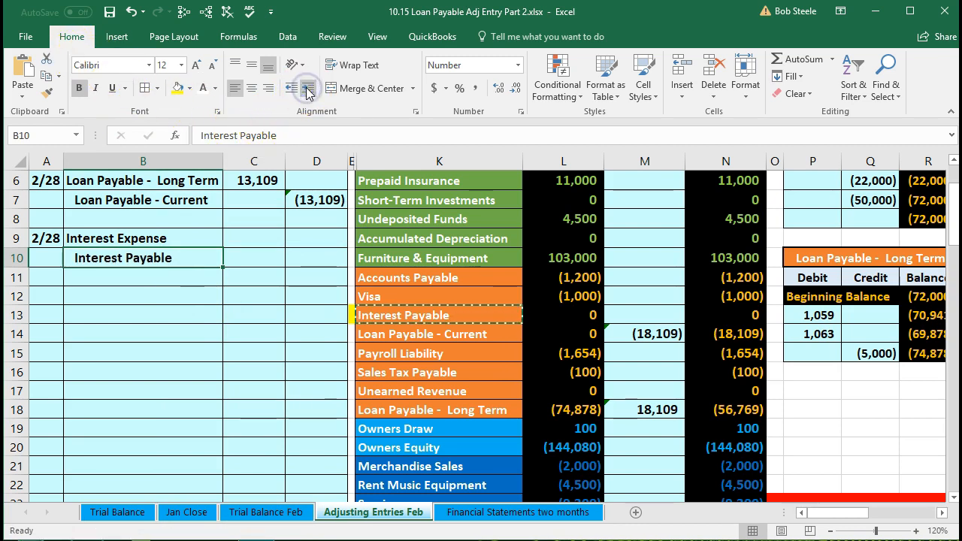
pyautogui.click(260, 233)
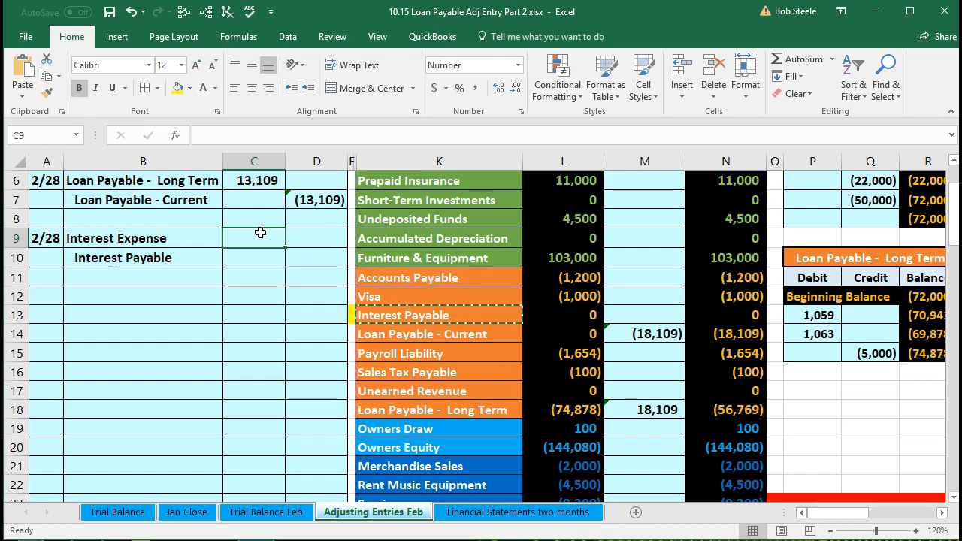
pyautogui.scroll(2, 271, 323)
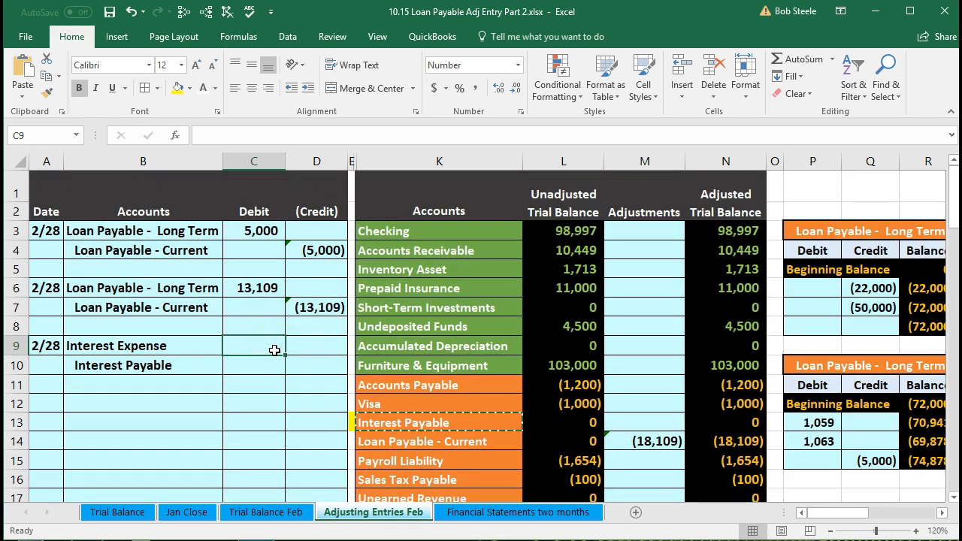
# Locate the 5,000 loan's terms and payment schedule beside the loan ledgers and amortization table, and examine them.
pyautogui.click(410, 230)
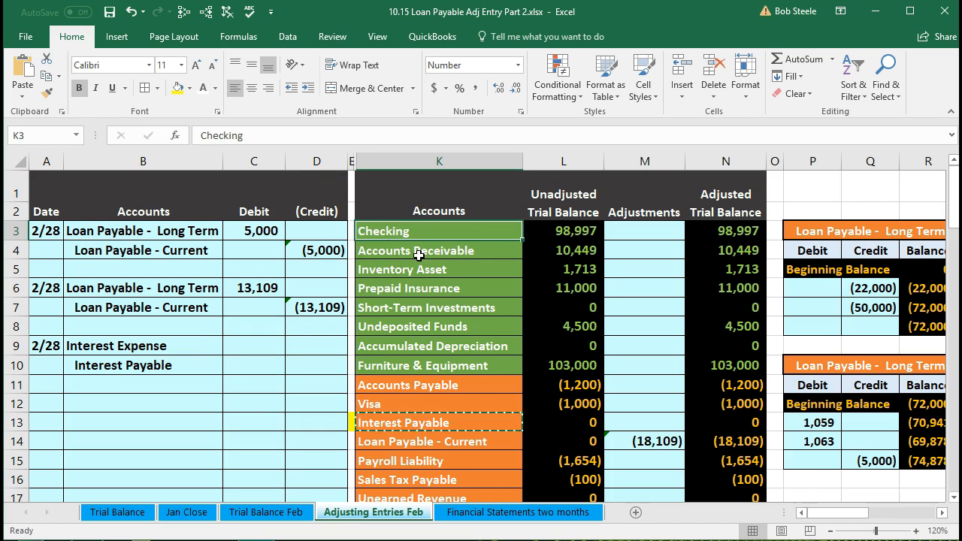
pyautogui.press('Right')
pyautogui.press('Right')
pyautogui.press('Right')
pyautogui.press('Right')
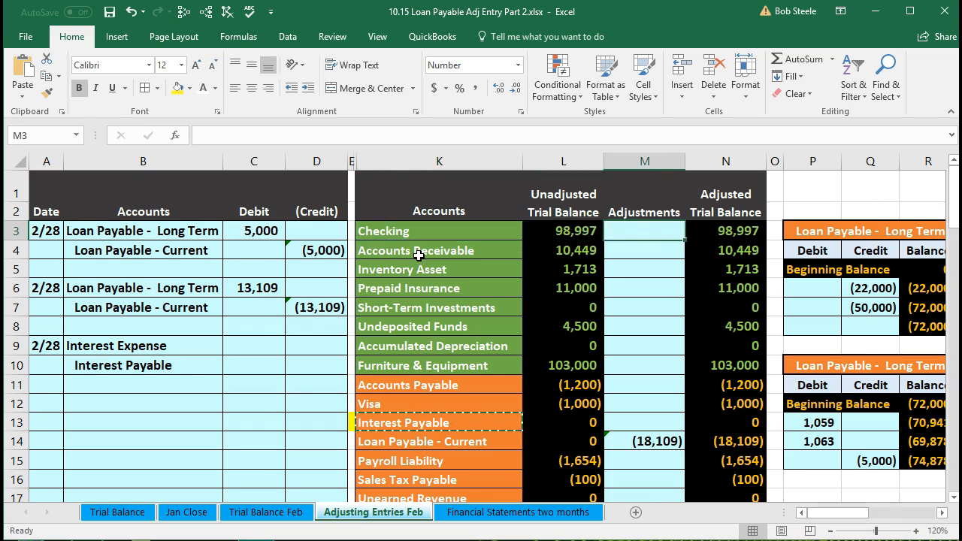
pyautogui.press('Right')
pyautogui.press('Right')
pyautogui.press('Right')
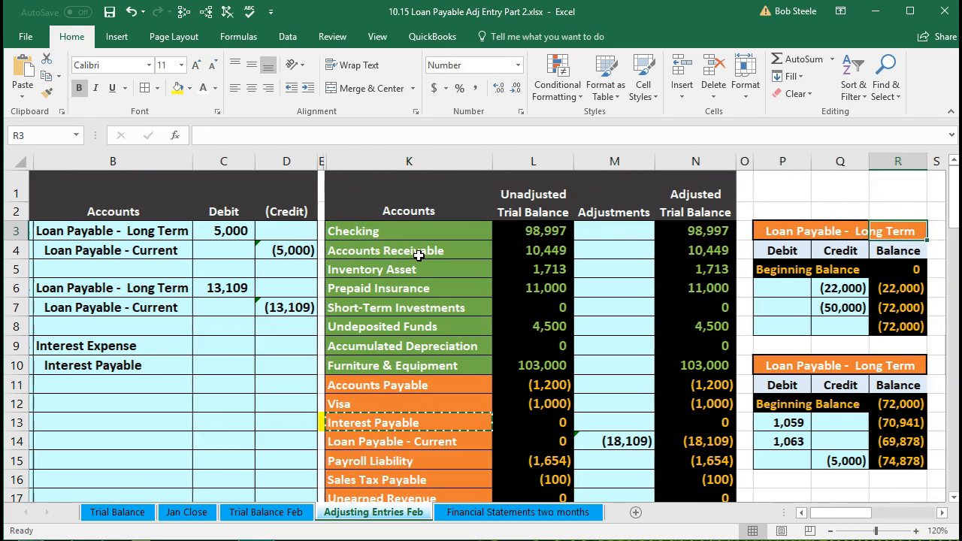
pyautogui.press('Right')
pyautogui.press('Right')
pyautogui.press('Right')
pyautogui.press('Right')
pyautogui.press('Right')
pyautogui.press('Right')
pyautogui.press('Right')
pyautogui.press('Right')
pyautogui.press('Right')
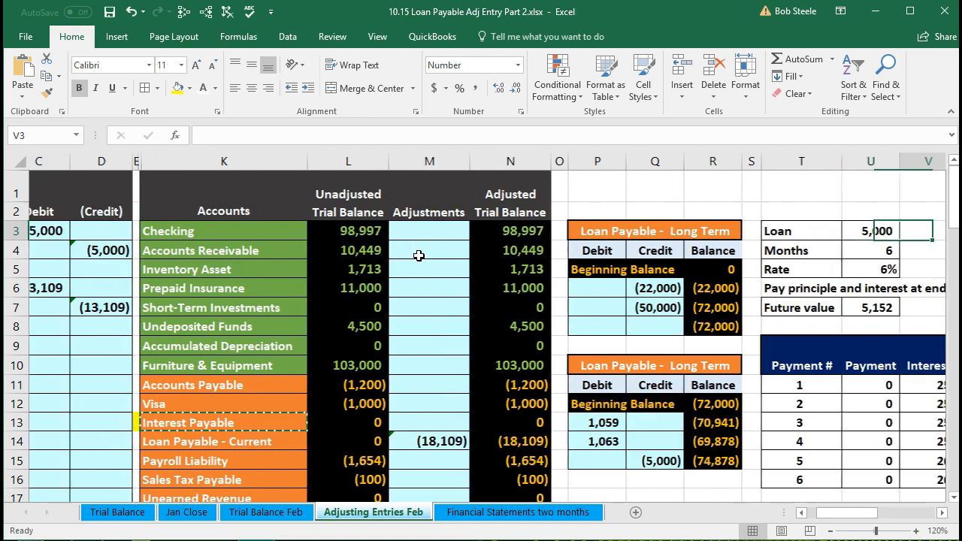
pyautogui.press('Right')
pyautogui.press('Right')
pyautogui.press('Right')
pyautogui.press('Right')
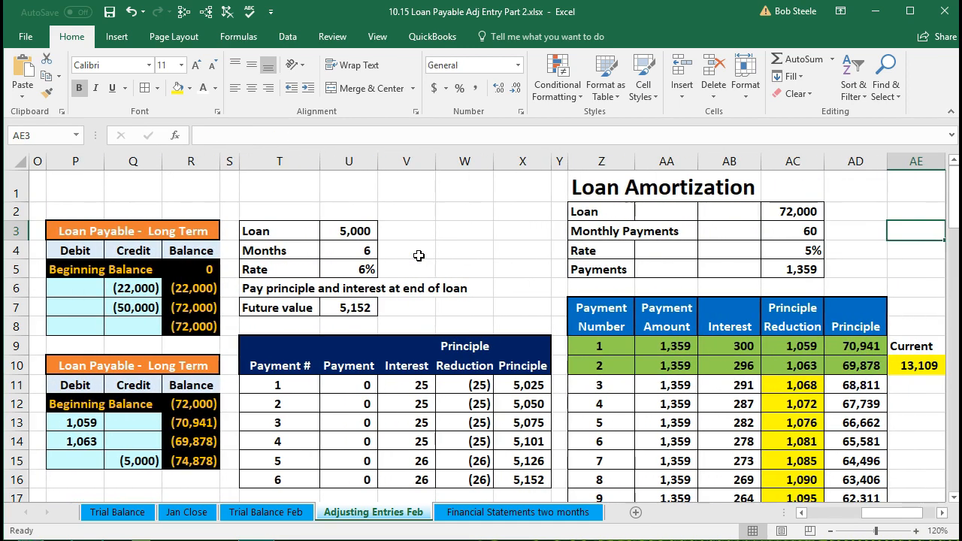
pyautogui.click(418, 256)
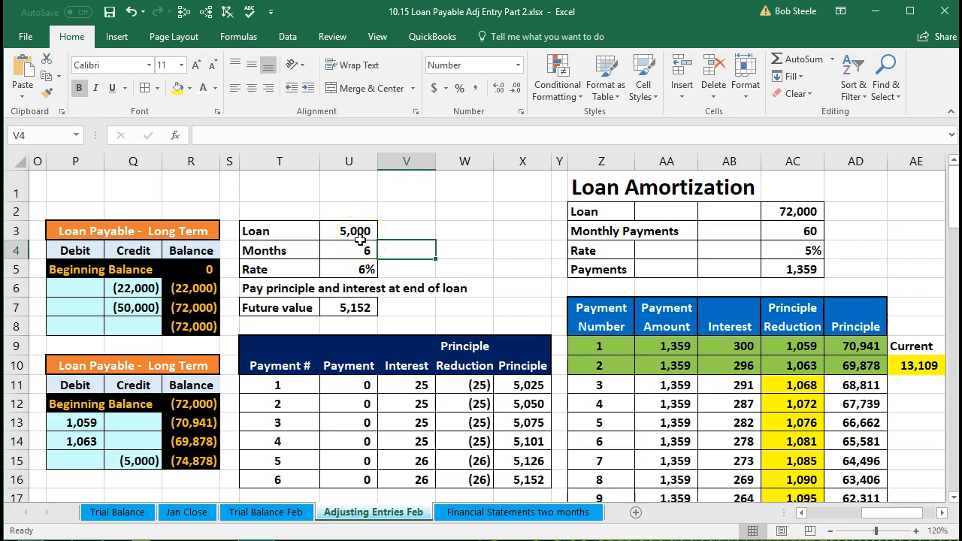
# Fill the payment 1 row of the 5,000 loan schedule, T11:X11, with yellow.
pyautogui.scroll(-1, 360, 239)
pyautogui.moveTo(307, 316); pyautogui.dragTo(516, 326)
pyautogui.rightClick(515, 326)
pyautogui.click(577, 294)
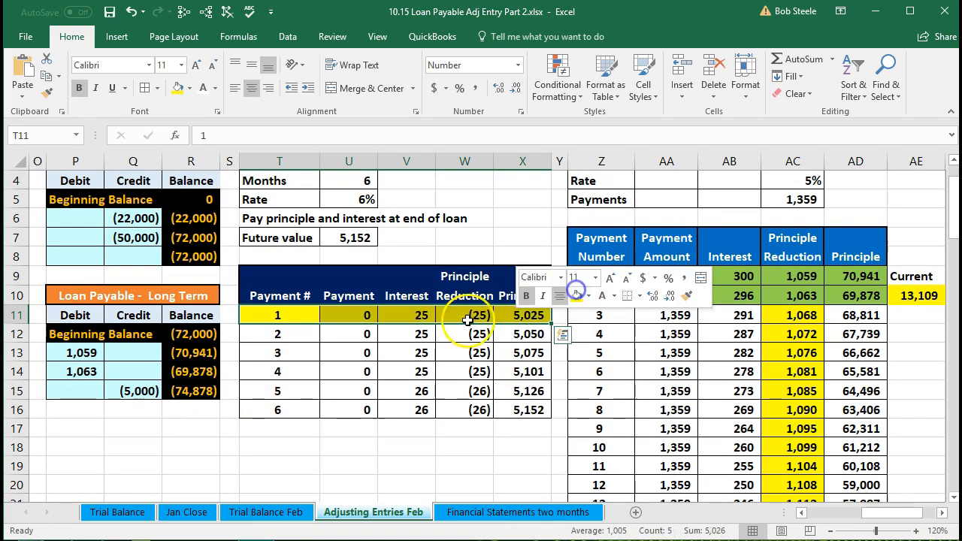
pyautogui.click(418, 338)
pyautogui.click(355, 316)
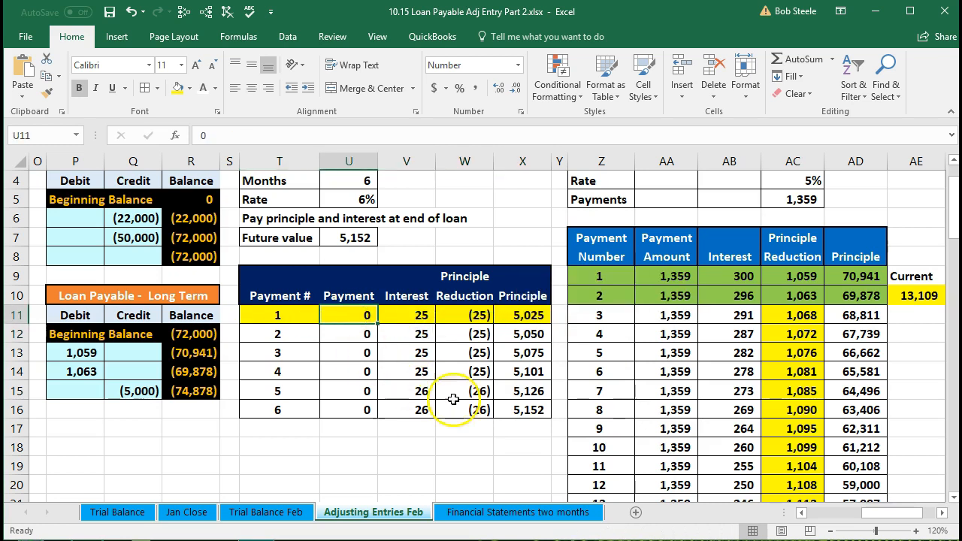
# Examine the schedule's final principal and how the first payment's interest in V11 derives from the loan amount and rate.
pyautogui.click(522, 412)
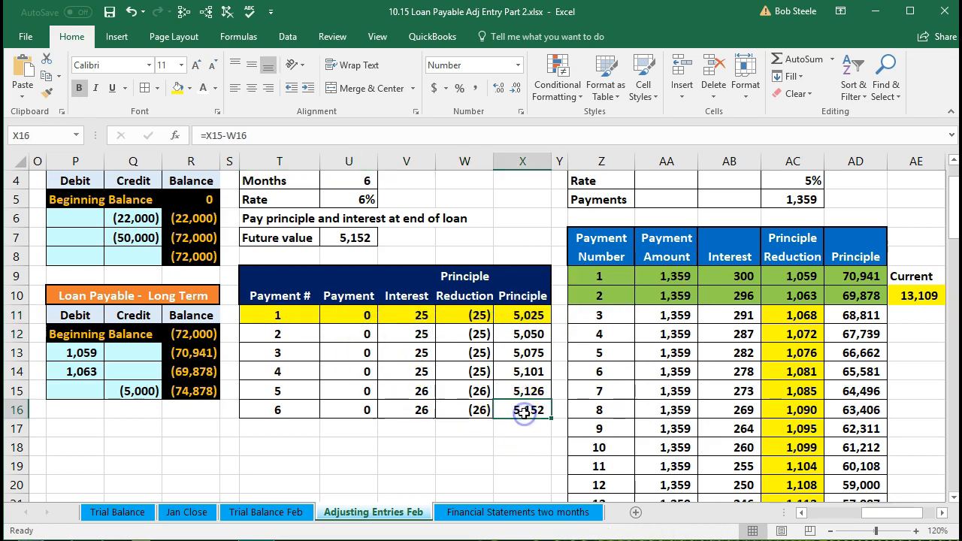
pyautogui.click(300, 405)
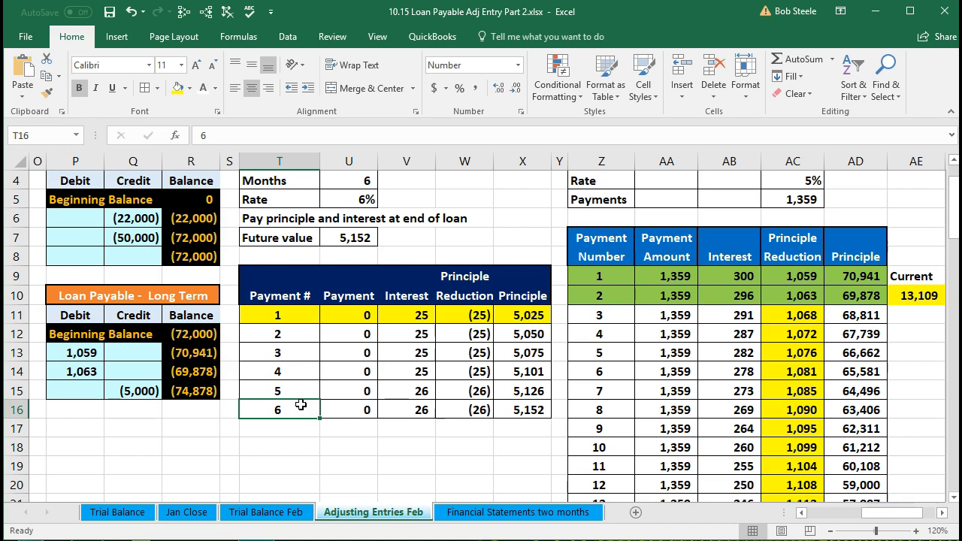
pyautogui.click(404, 317)
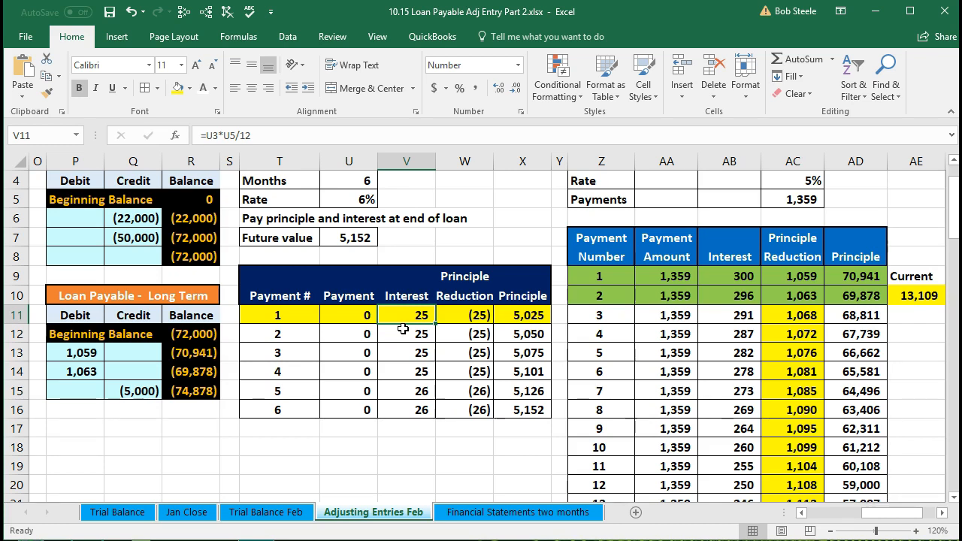
pyautogui.scroll(1, 403, 329)
pyautogui.click(355, 232)
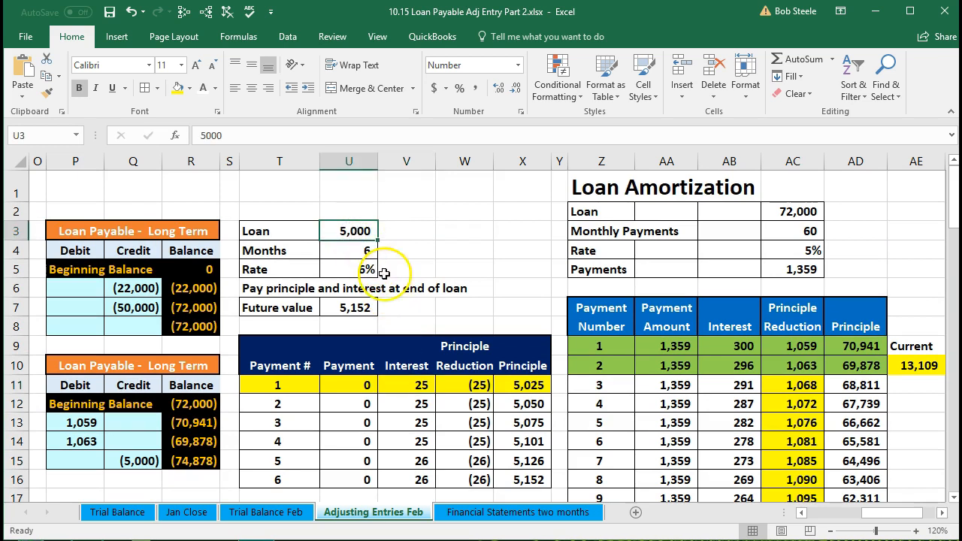
pyautogui.click(426, 387)
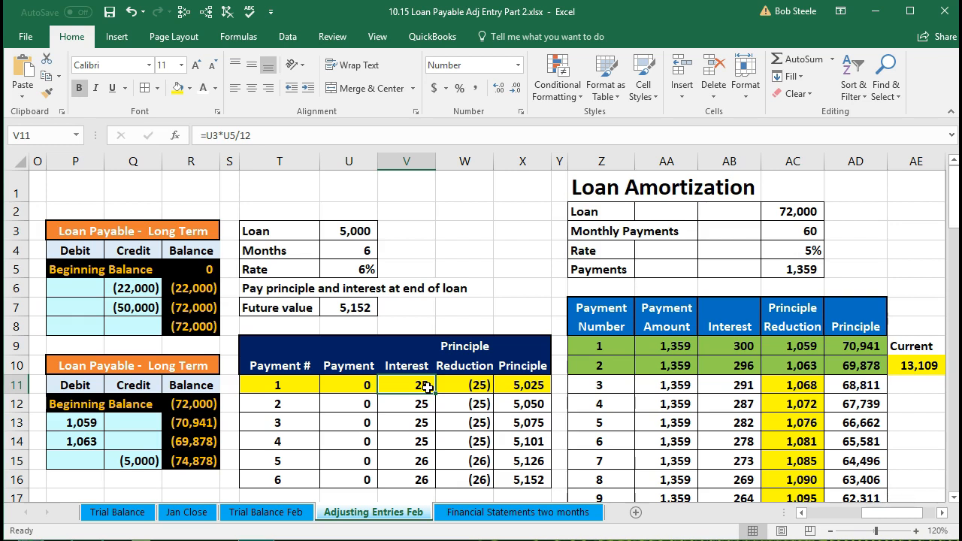
# Enter 25 as the Interest Expense debit in C9 of the journal entry.
pyautogui.click(362, 230)
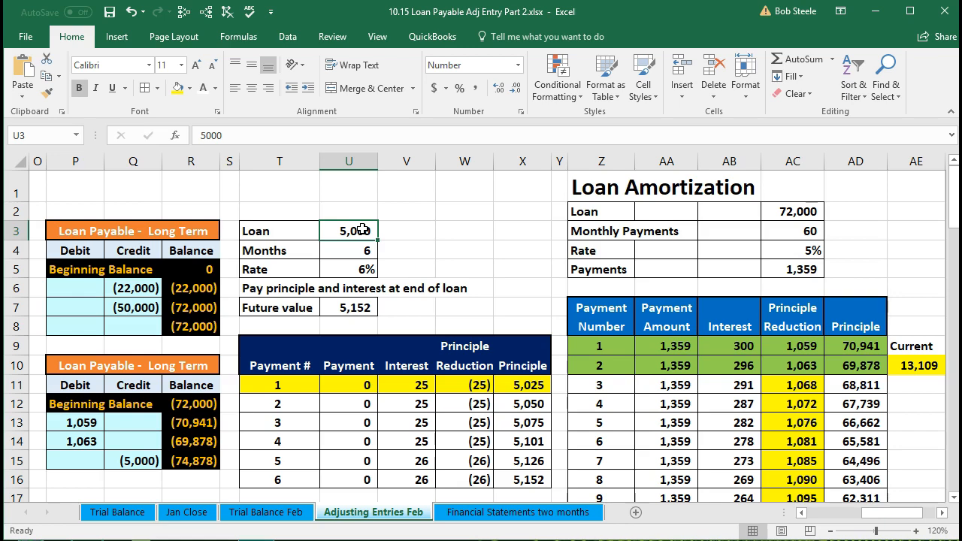
pyautogui.hotkey('ctrl', 'Left')
pyautogui.hotkey('ctrl', 'Left')
pyautogui.hotkey('ctrl', 'Left')
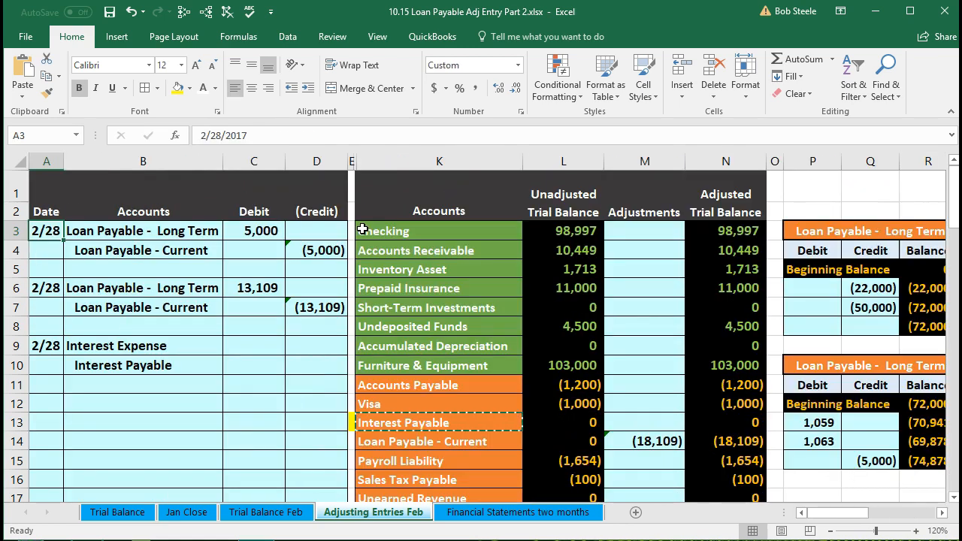
pyautogui.click(236, 344)
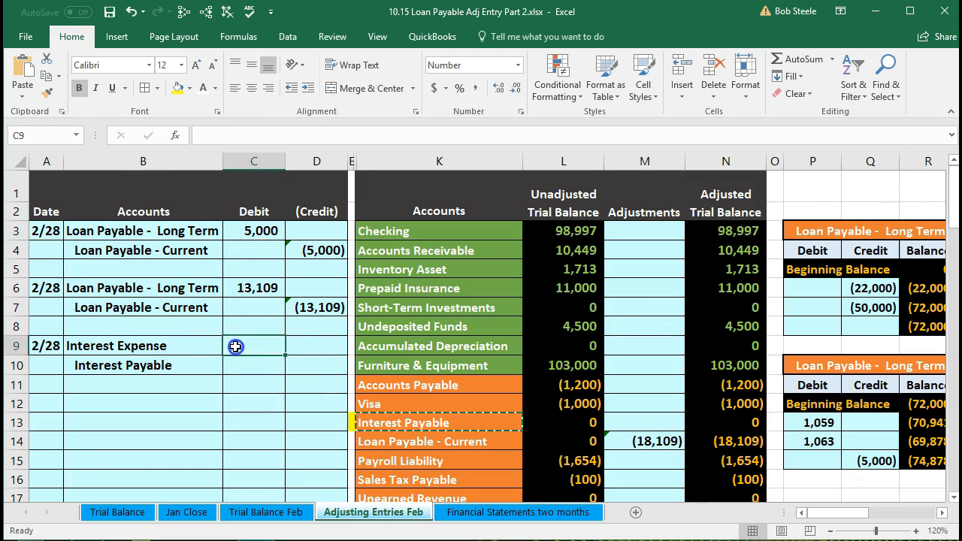
pyautogui.write('25')
pyautogui.press('Return')
pyautogui.press('Right')
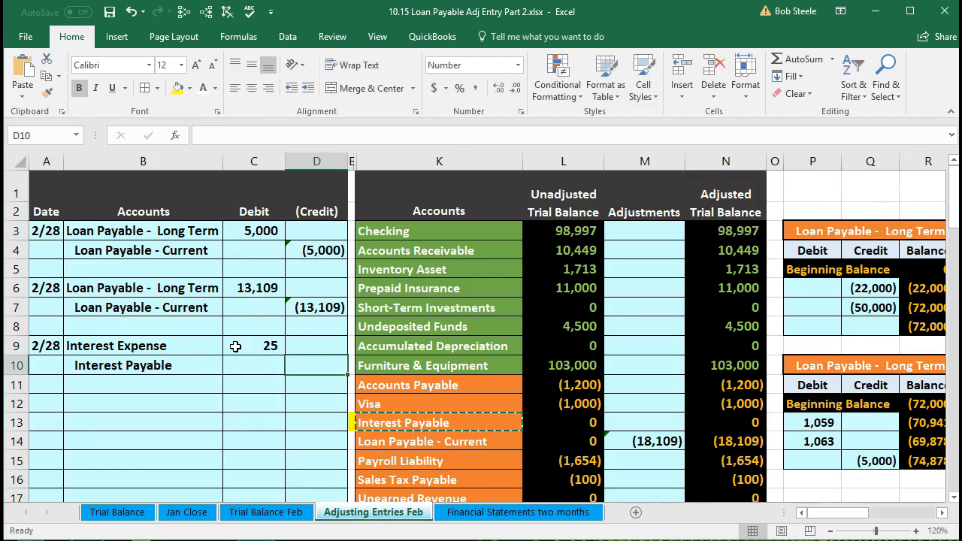
# Enter the Interest Payable credit in D10 as the negative of the debit, with the formula -C9.
pyautogui.write('=-')
pyautogui.press('Left')
pyautogui.press('Up')
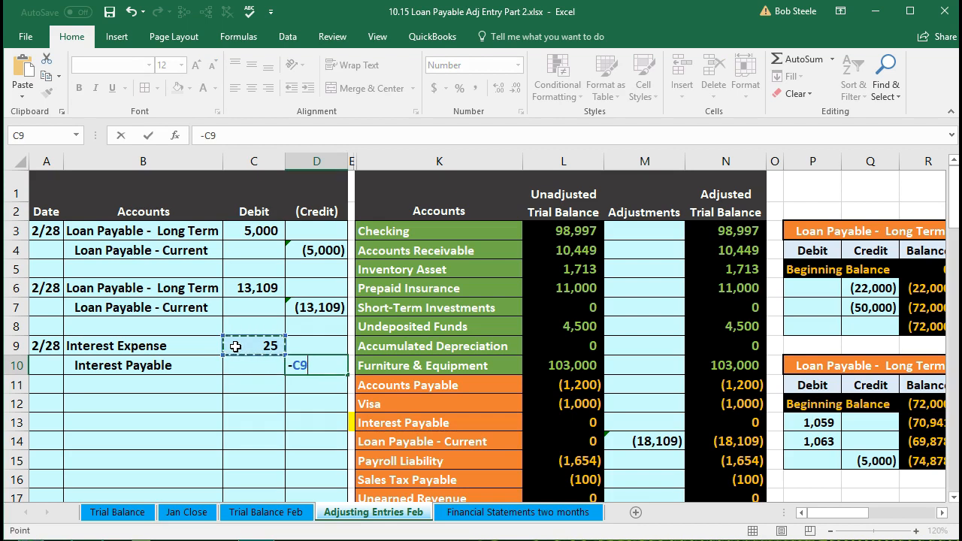
pyautogui.press('Return')
# Review the interest journal entry and find its Interest Payable and Interest Expense accounts in the trial balance.
pyautogui.moveTo(129, 345); pyautogui.dragTo(307, 359)
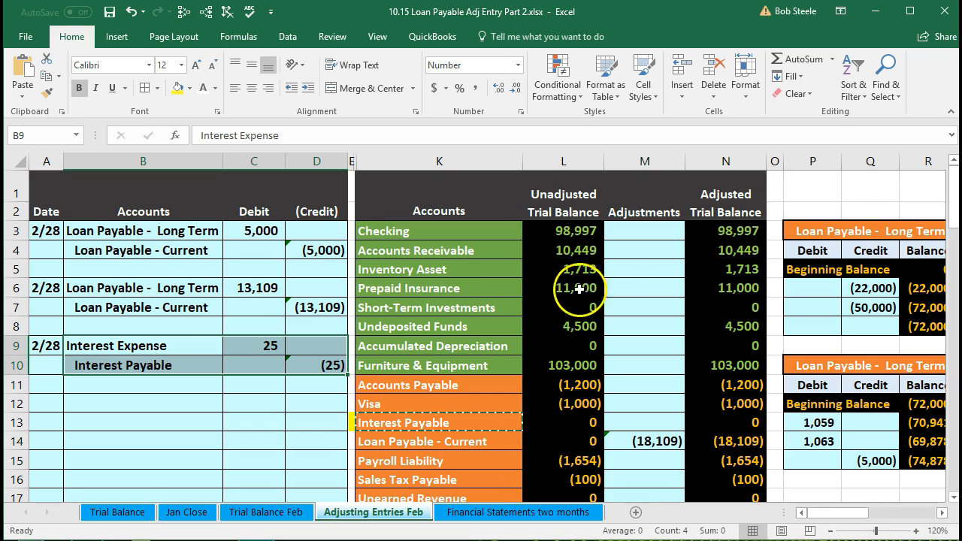
pyautogui.click(182, 347)
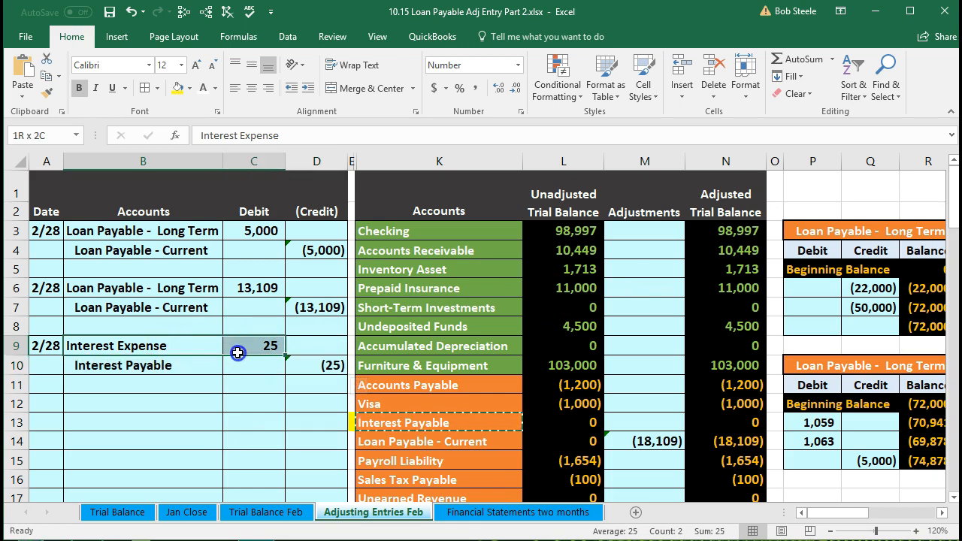
pyautogui.click(390, 319)
pyautogui.scroll(-1, 390, 318)
pyautogui.click(397, 354)
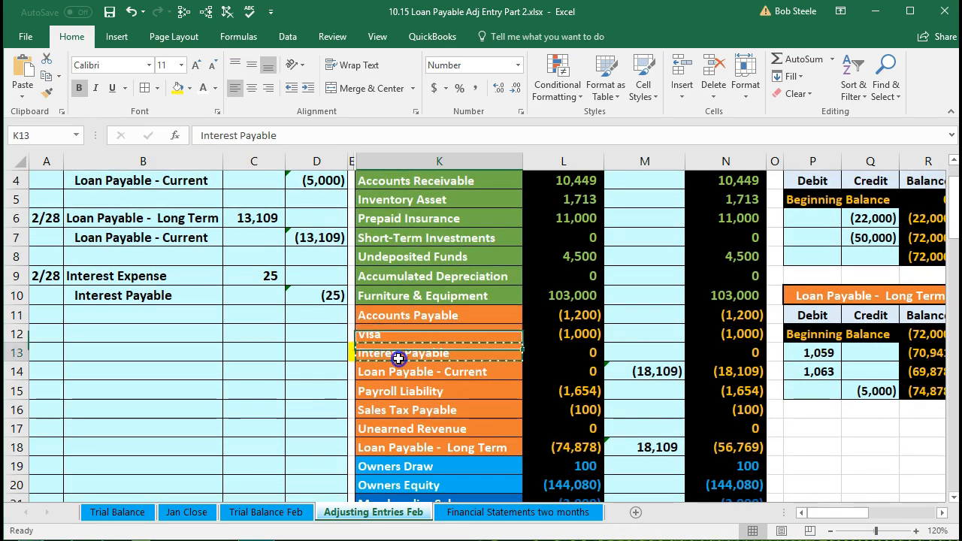
pyautogui.scroll(-1, 397, 384)
pyautogui.click(396, 408)
pyautogui.scroll(-1, 397, 410)
pyautogui.scroll(-2, 398, 412)
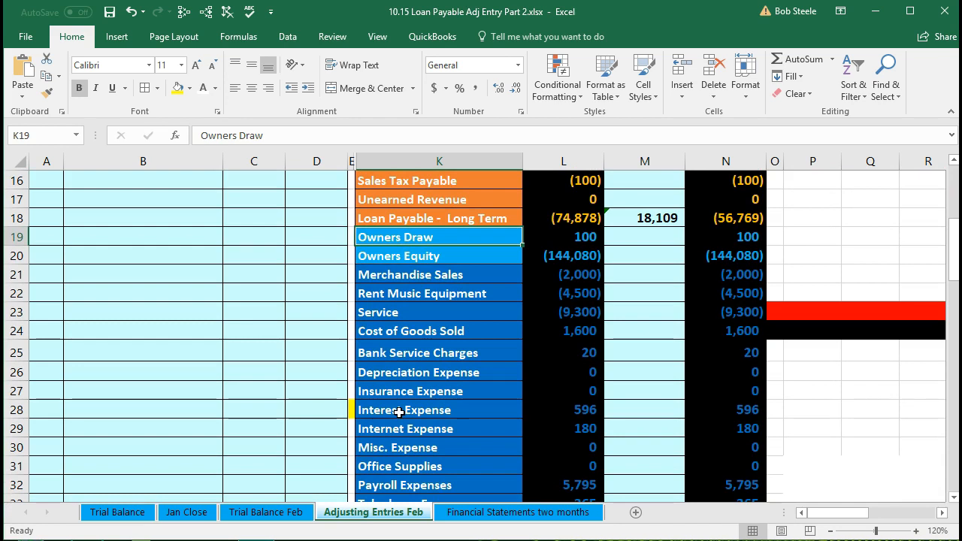
# Link M27 in the Adjustments column, on the Insurance Expense row, to the journal debit with the formula =C9.
pyautogui.click(640, 392)
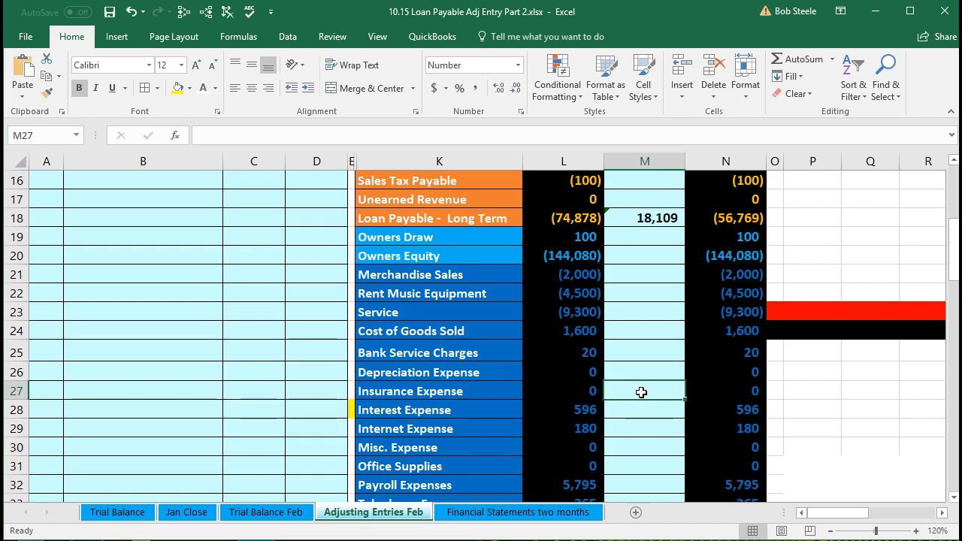
pyautogui.click(622, 395)
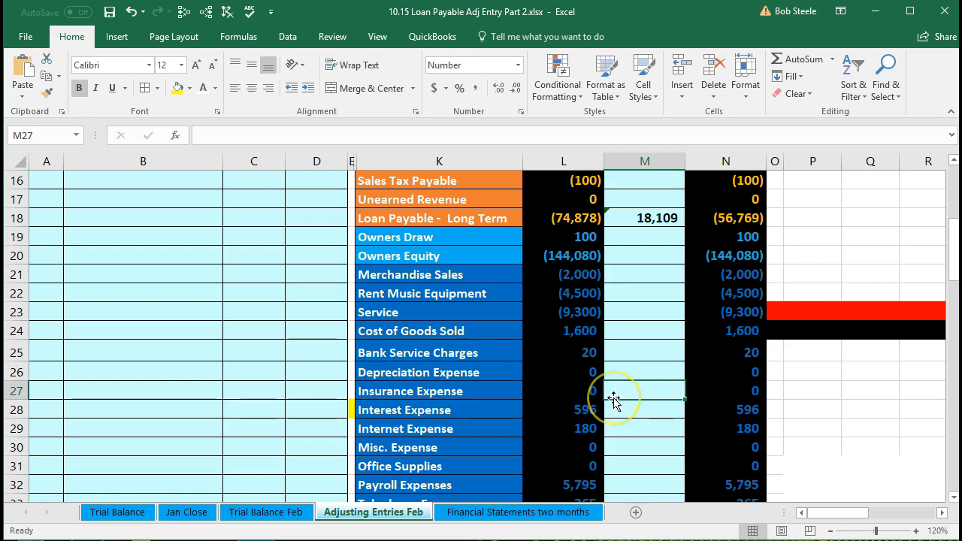
pyautogui.scroll(3, 301, 381)
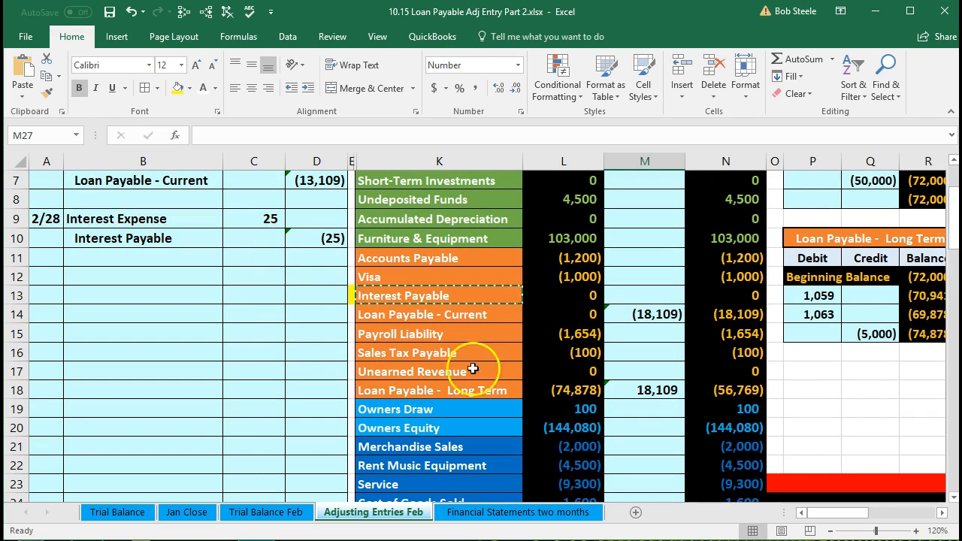
pyautogui.scroll(-2, 511, 395)
pyautogui.scroll(-1, 621, 451)
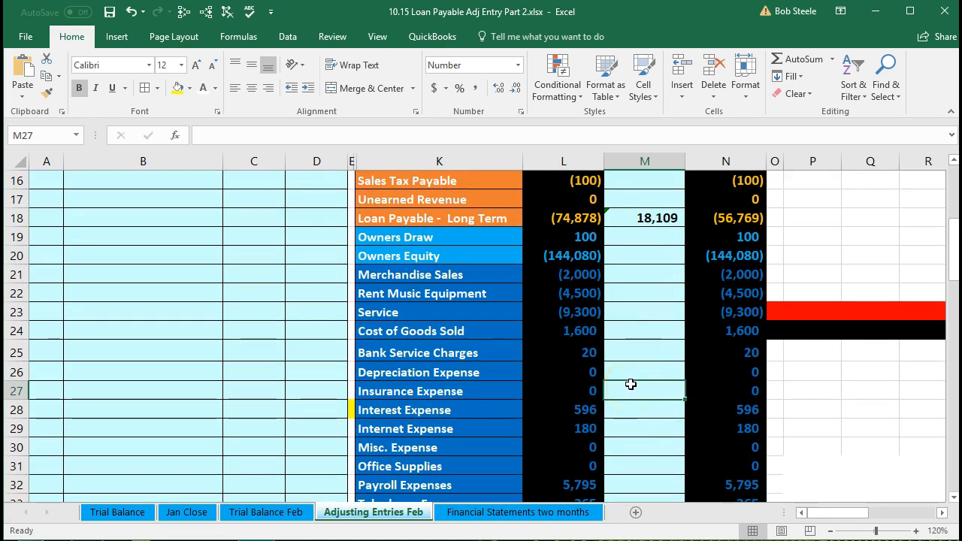
pyautogui.write('=')
pyautogui.scroll(1, 348, 398)
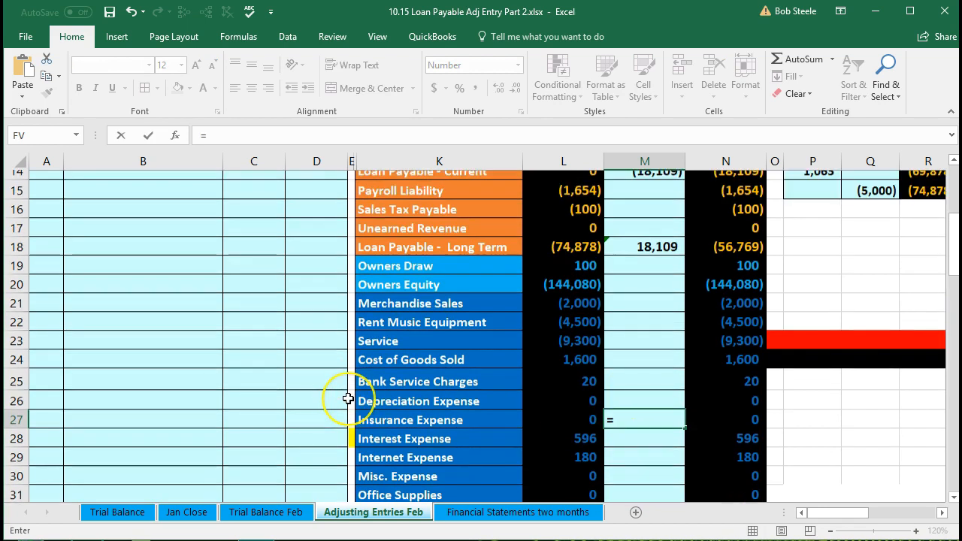
pyautogui.scroll(3, 348, 398)
pyautogui.click(258, 223)
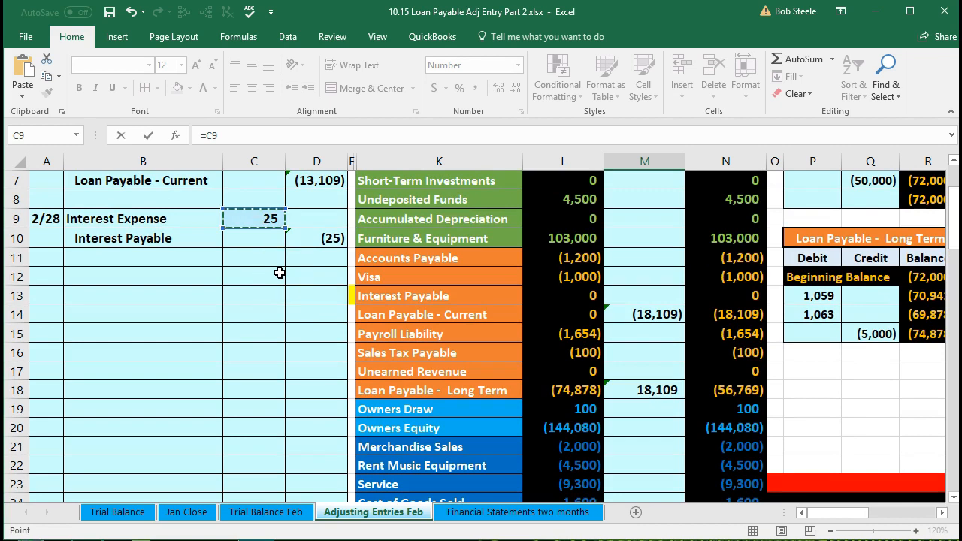
pyautogui.press('Return')
# Check the adjusted balance in N27, the debits-minus-credits total in N36 and the net income in N37.
pyautogui.scroll(-2, 279, 273)
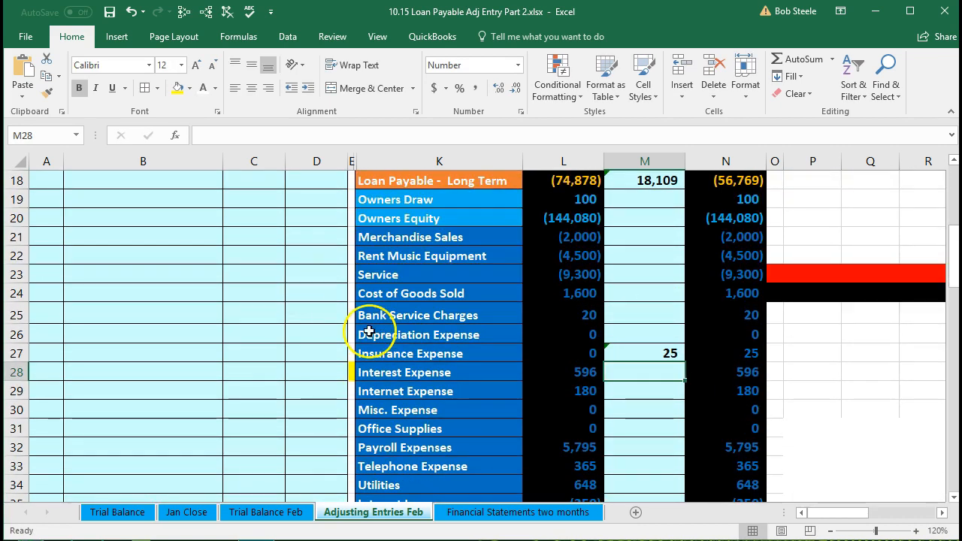
pyautogui.click(554, 354)
pyautogui.click(704, 353)
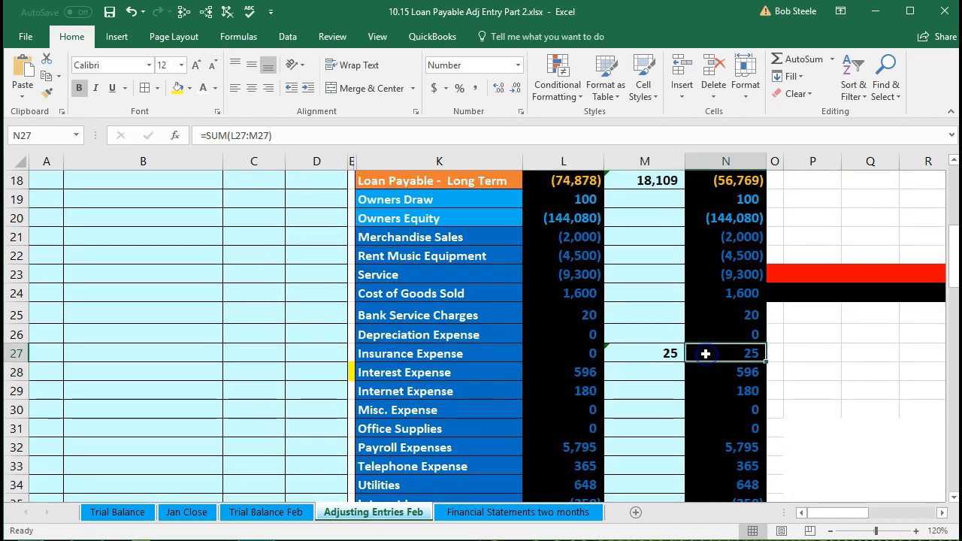
pyautogui.scroll(-2, 705, 353)
pyautogui.click(721, 408)
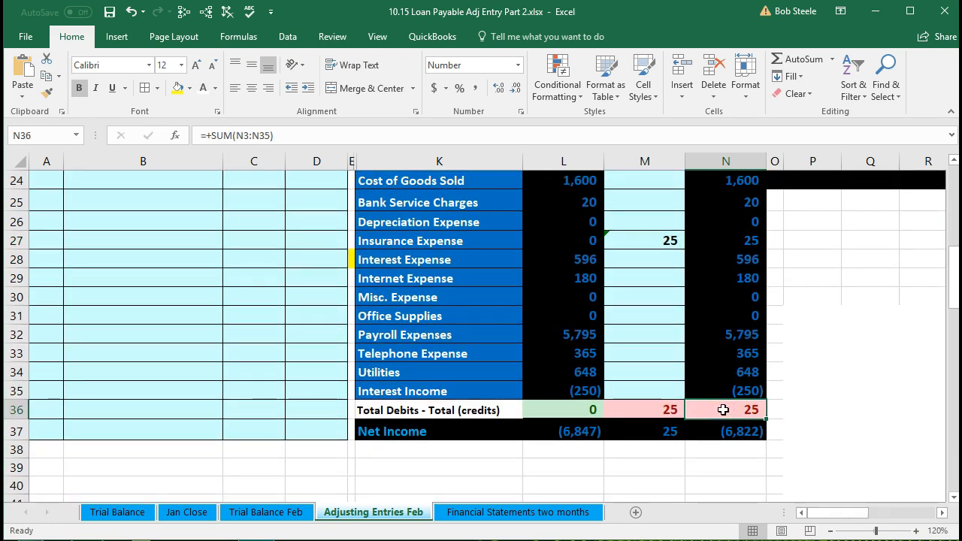
pyautogui.click(730, 434)
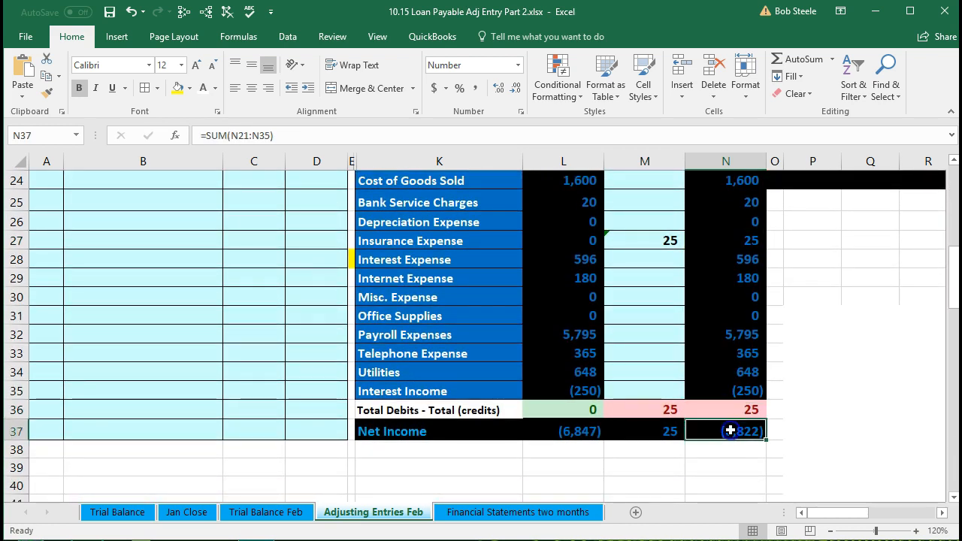
# Inspect the adjusted net income formula in N37 and the revenue and expense range it sums.
pyautogui.click(732, 443)
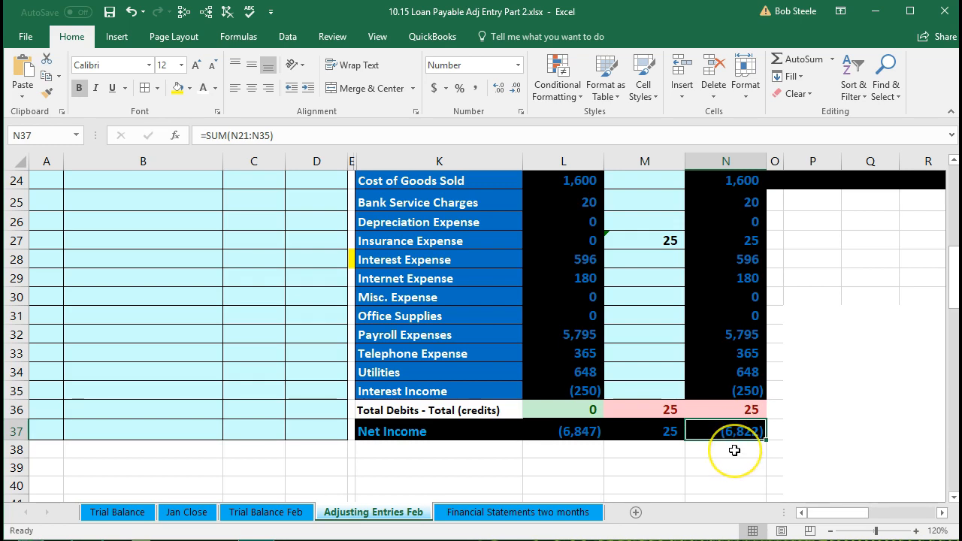
pyautogui.click(734, 431)
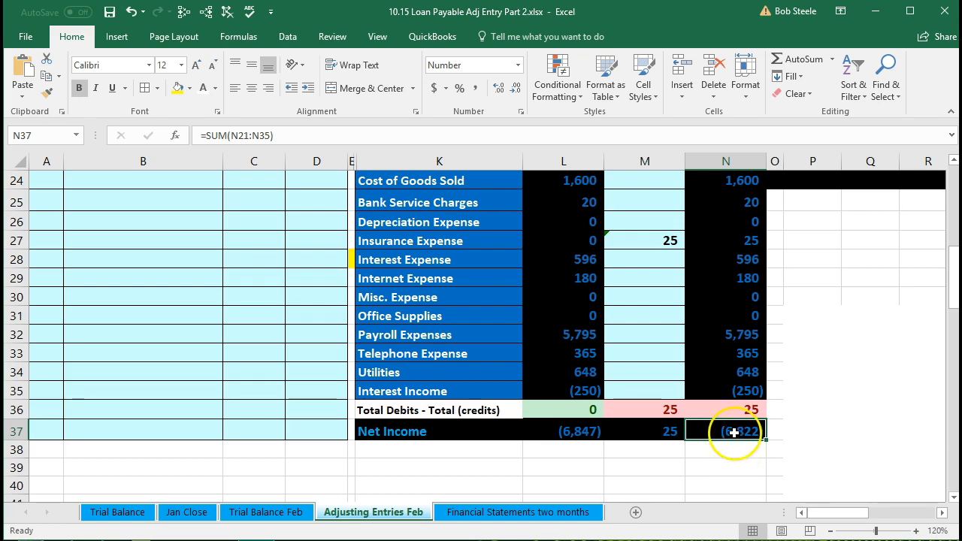
pyautogui.doubleClick(734, 431)
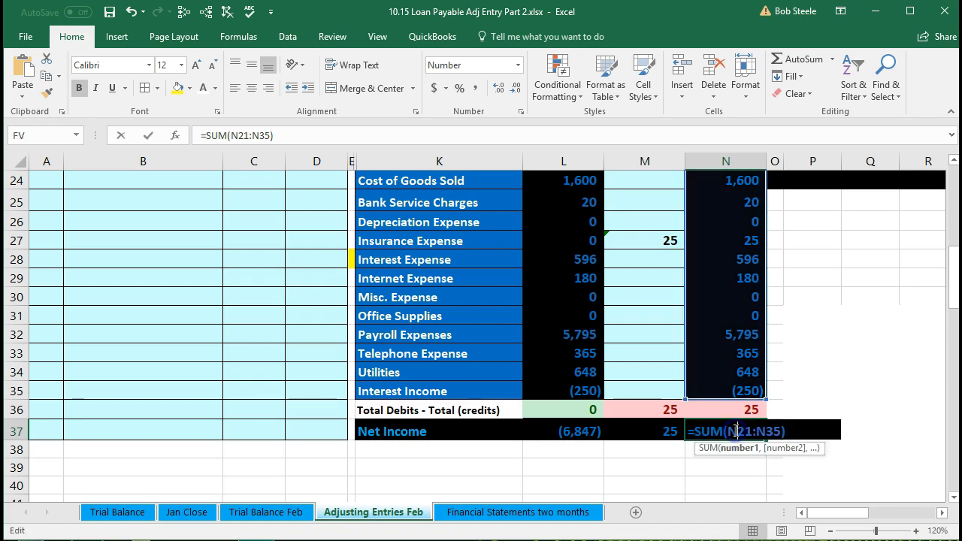
pyautogui.scroll(2, 734, 431)
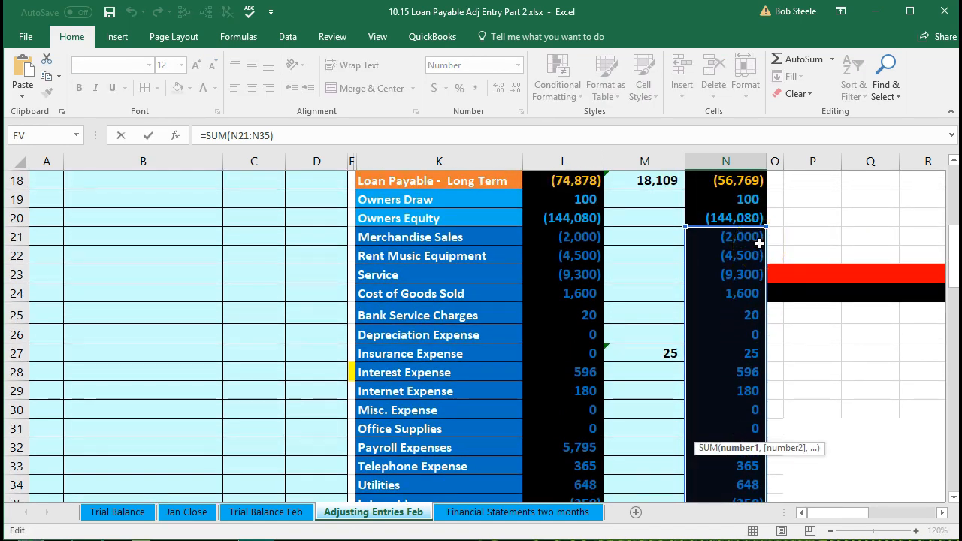
pyautogui.scroll(-1, 772, 303)
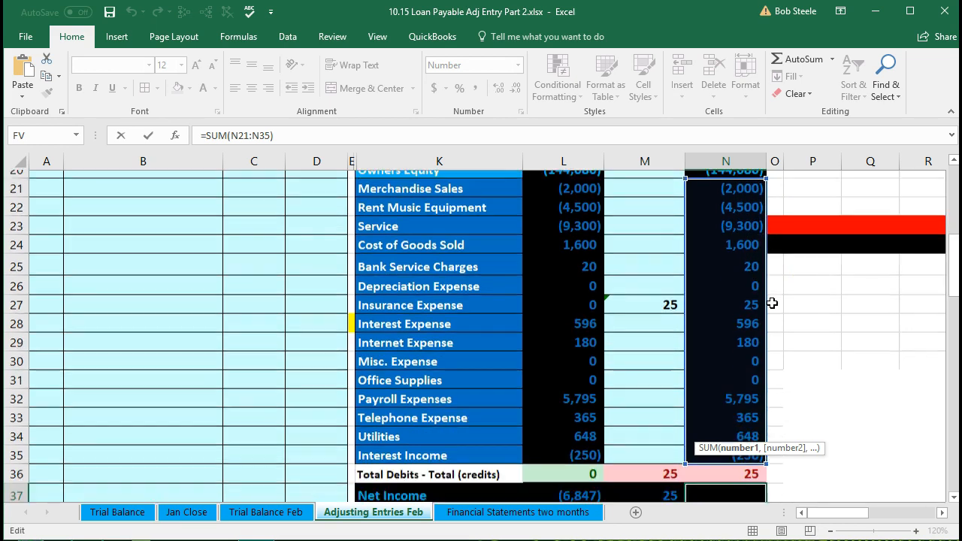
pyautogui.scroll(-1, 772, 303)
pyautogui.press('Return')
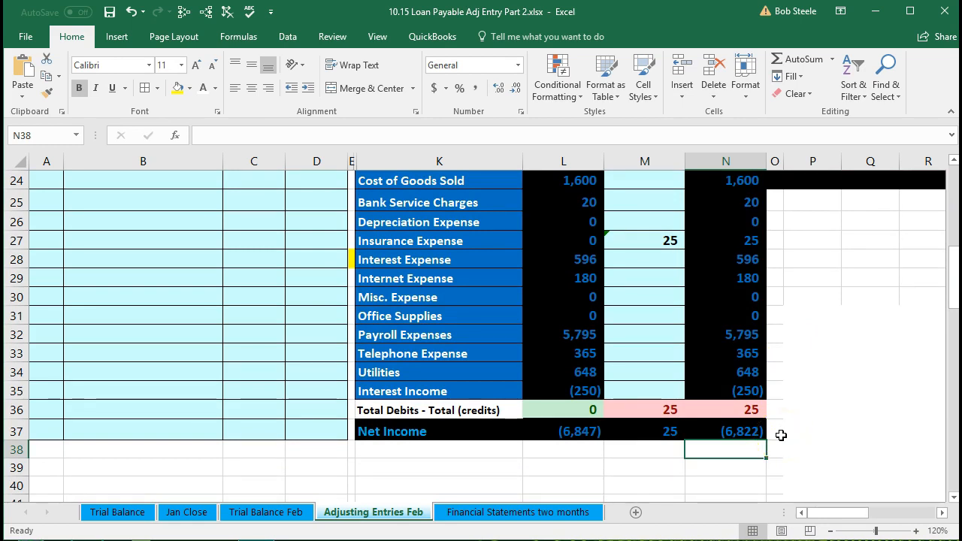
# Compare net income in row 37 across the unadjusted, adjustments and adjusted columns.
pyautogui.click(740, 435)
pyautogui.click(583, 431)
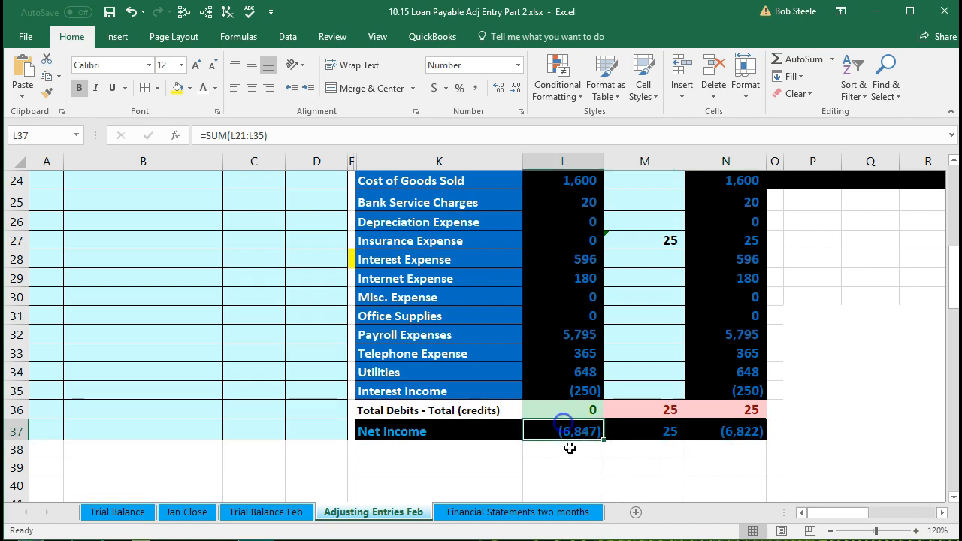
pyautogui.click(638, 432)
pyautogui.click(715, 435)
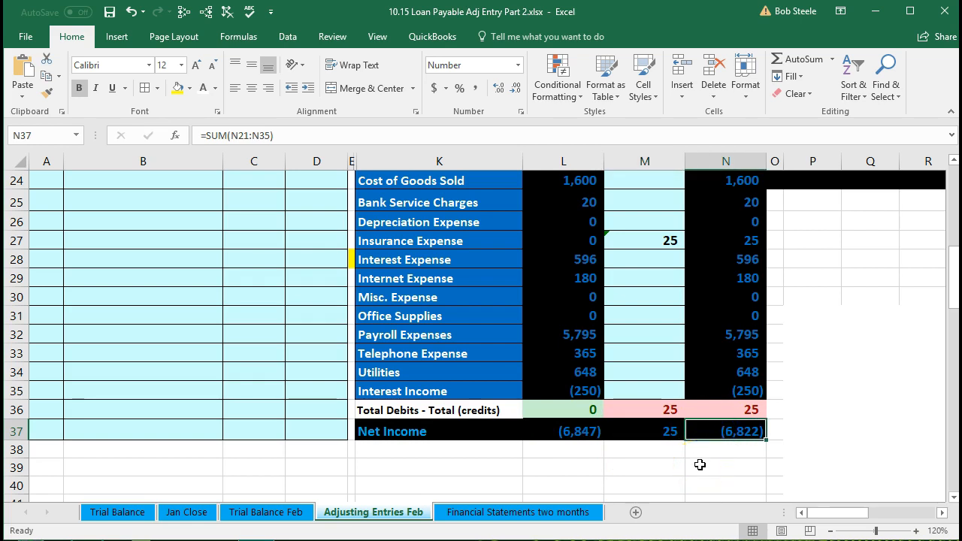
# Link M13 in the Adjustments column, on the Interest Payable row, to the journal credit with the formula =D10.
pyautogui.scroll(8, 239, 454)
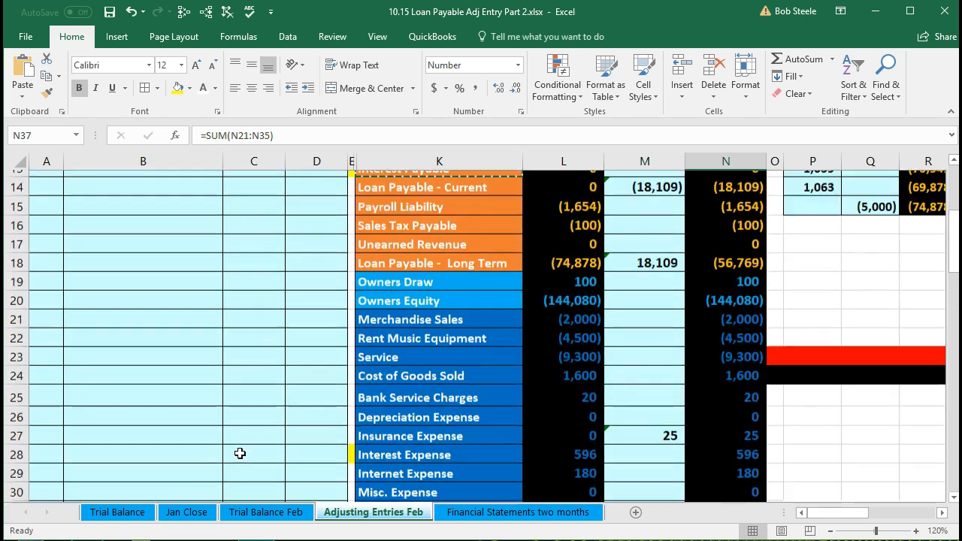
pyautogui.moveTo(181, 364); pyautogui.dragTo(302, 360)
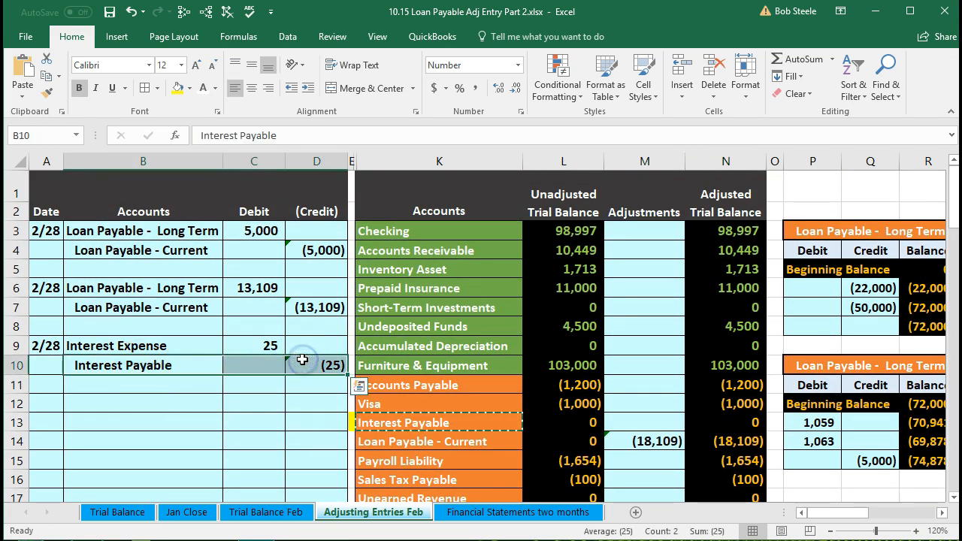
pyautogui.click(404, 423)
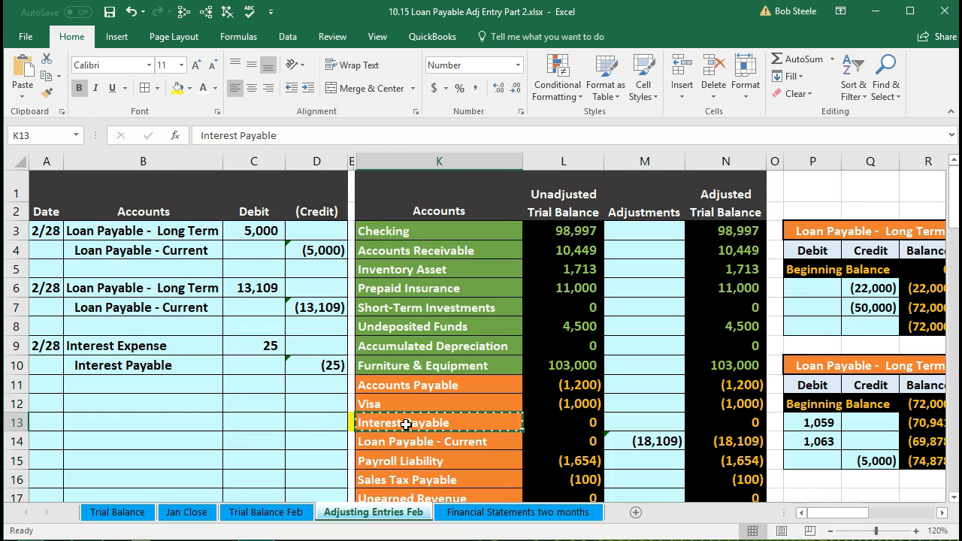
pyautogui.click(629, 420)
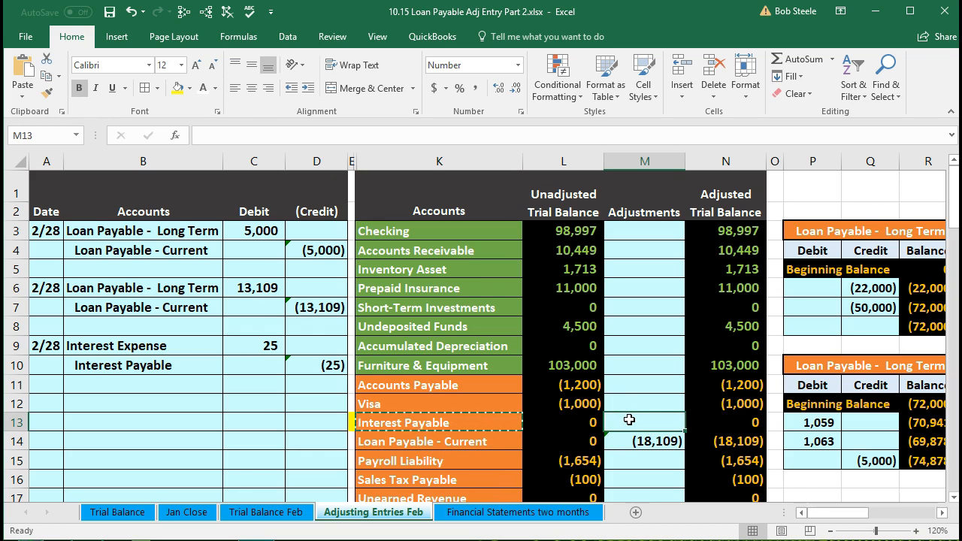
pyautogui.click(658, 416)
pyautogui.write('=')
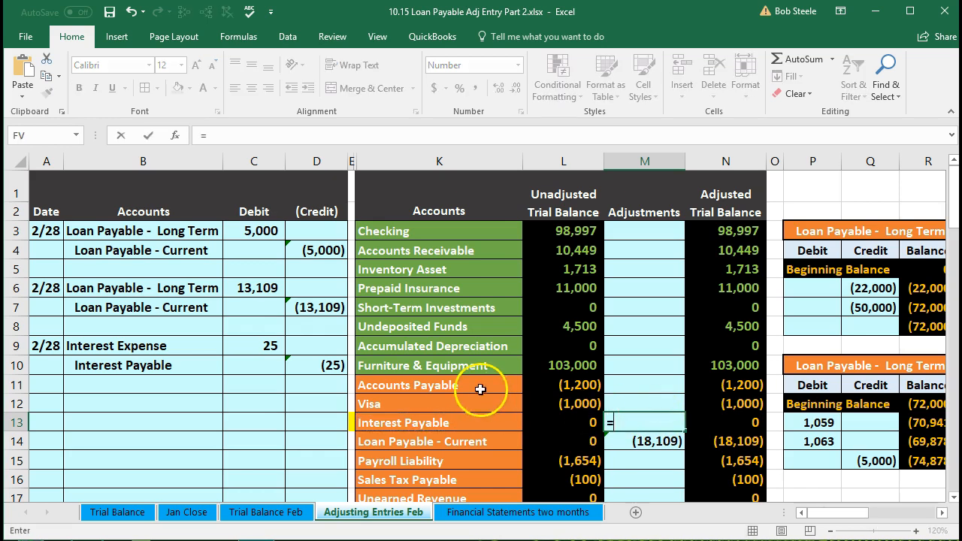
pyautogui.click(331, 365)
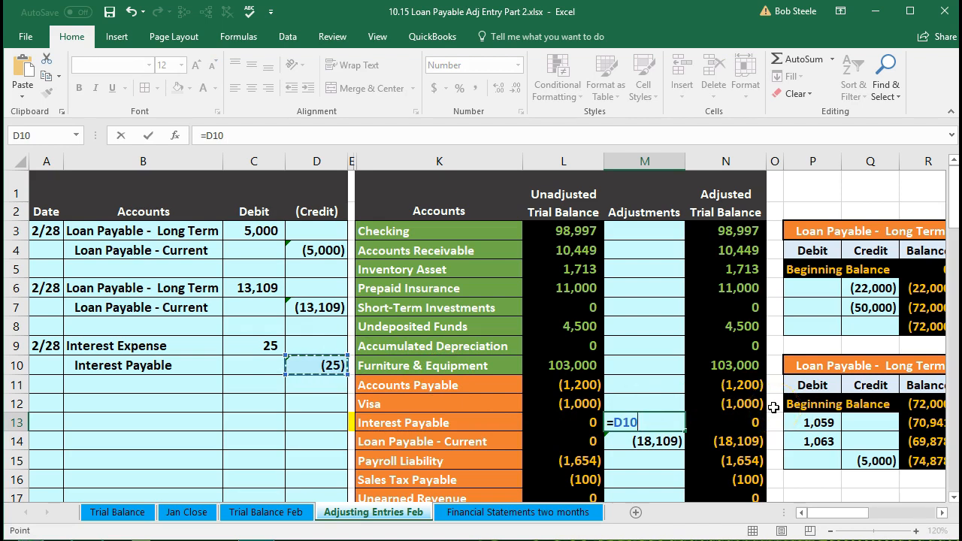
pyautogui.press('Return')
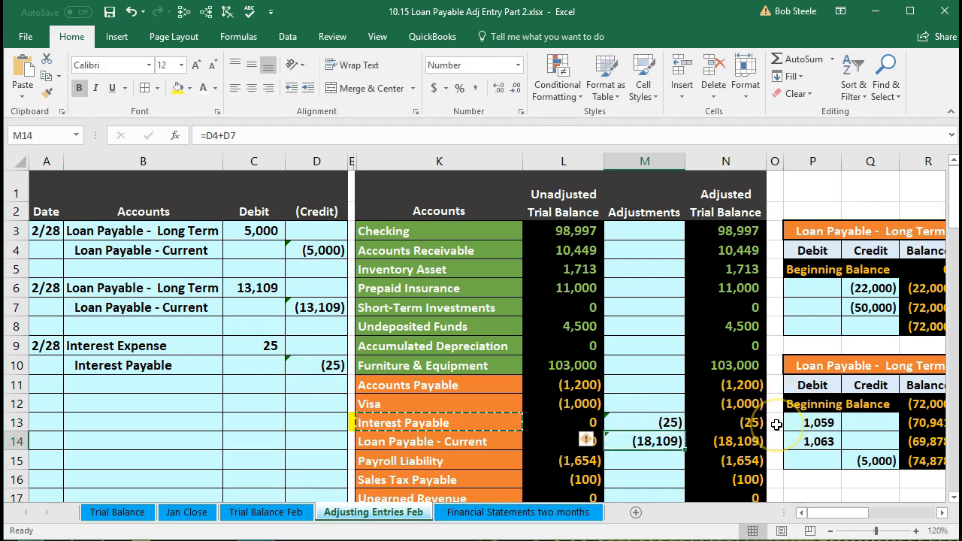
# Check the adjusted trial balance's debits-minus-credits total in N36.
pyautogui.scroll(-2, 776, 426)
pyautogui.scroll(-6, 777, 426)
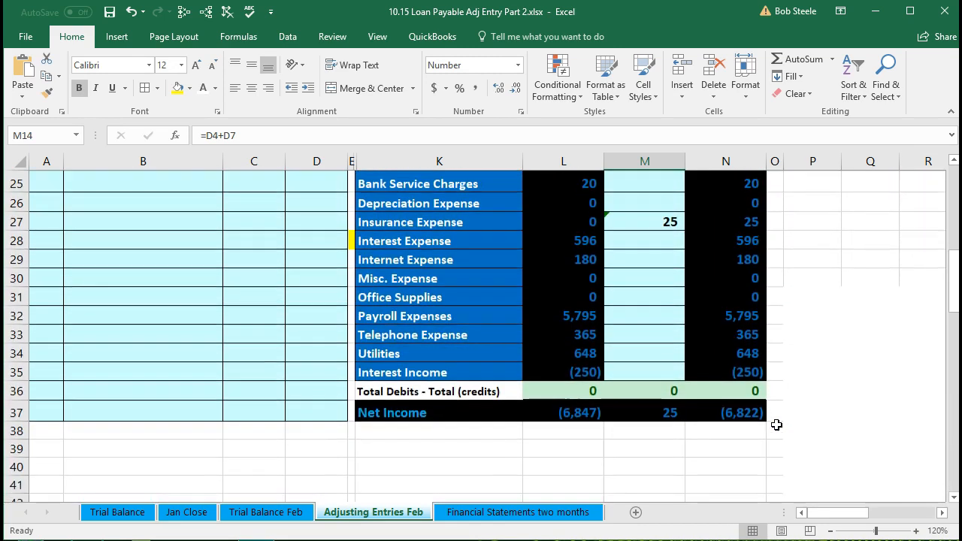
pyautogui.click(748, 390)
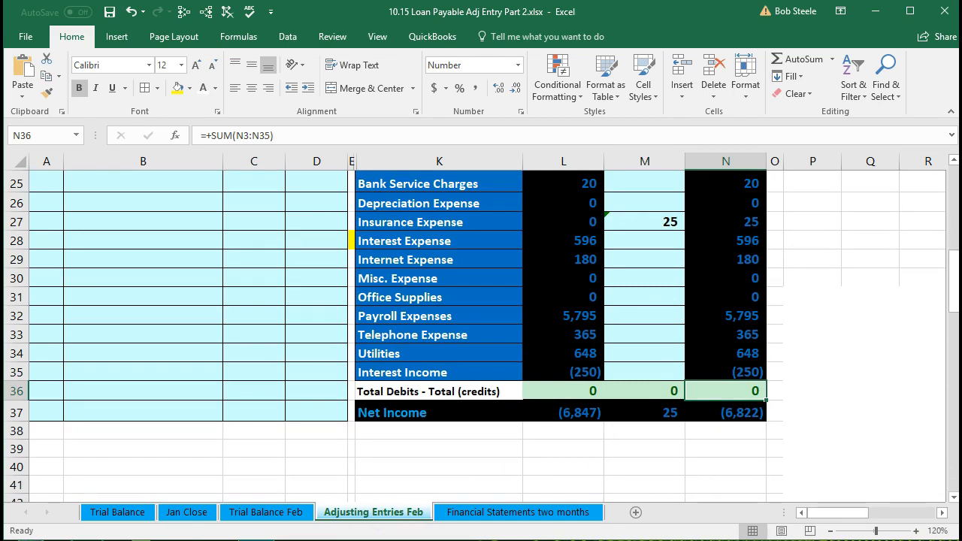
# Compare the liability totals of L11:L18 and N11:N18, and review the adjustments in M13, M14 and M18.
pyautogui.scroll(1, 254, 378)
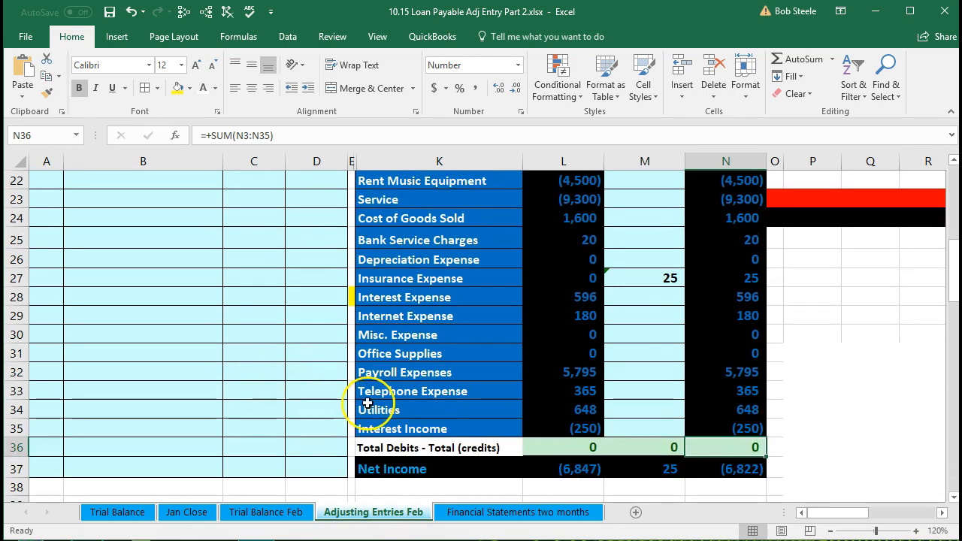
pyautogui.scroll(1, 361, 406)
pyautogui.scroll(5, 368, 403)
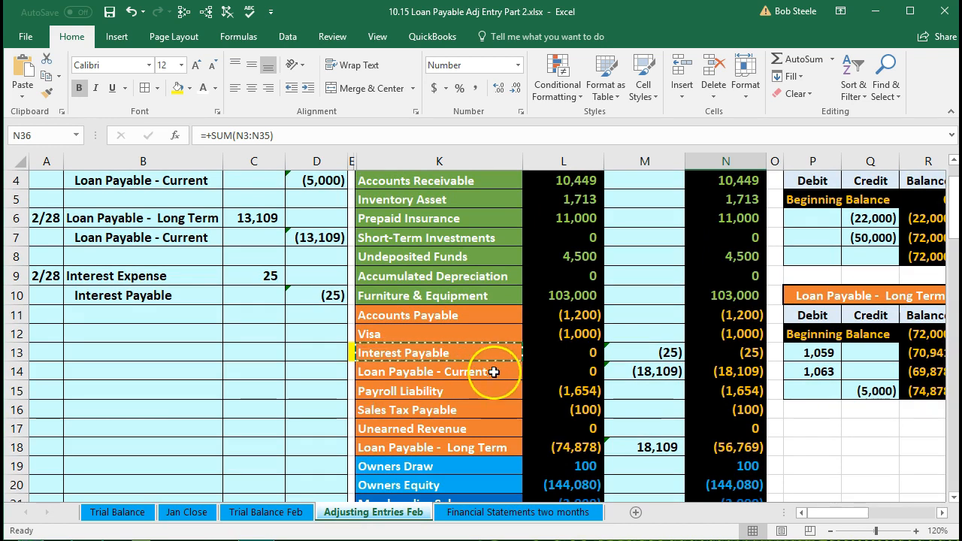
pyautogui.scroll(1, 497, 370)
pyautogui.scroll(-2, 553, 350)
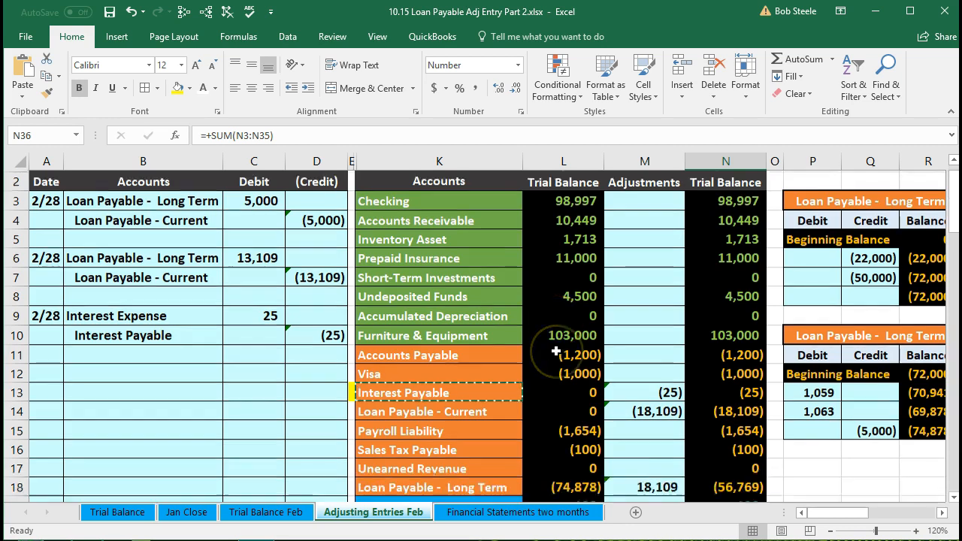
pyautogui.moveTo(550, 258); pyautogui.dragTo(548, 387)
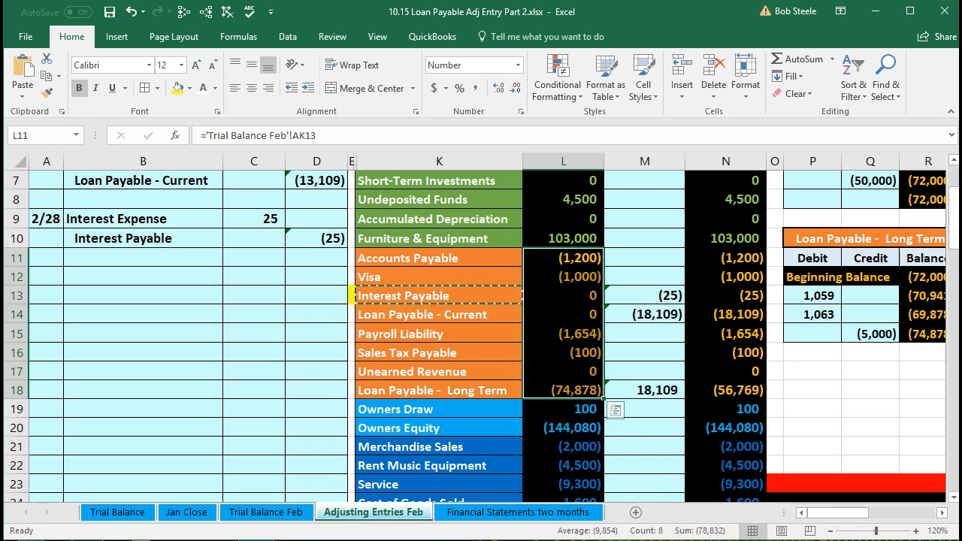
pyautogui.moveTo(718, 258); pyautogui.dragTo(720, 389)
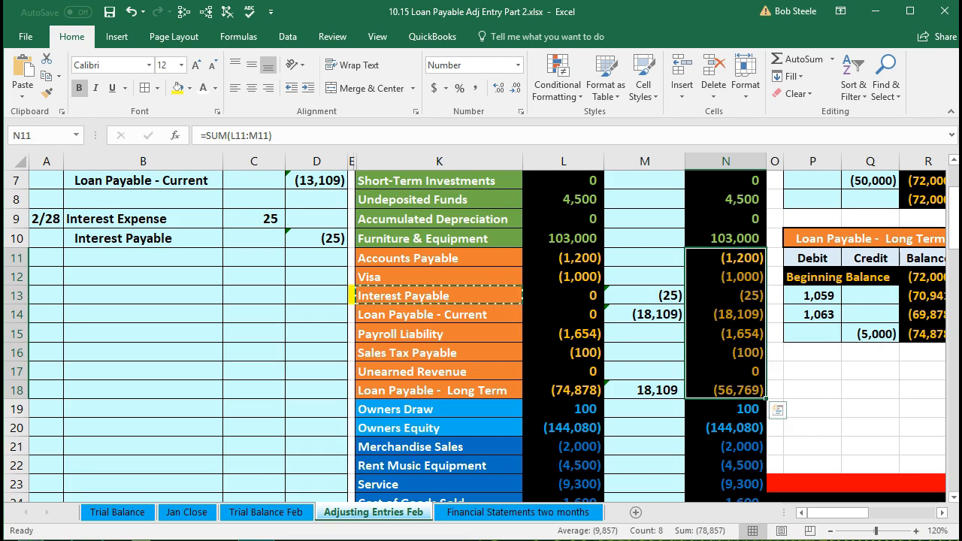
pyautogui.click(651, 296)
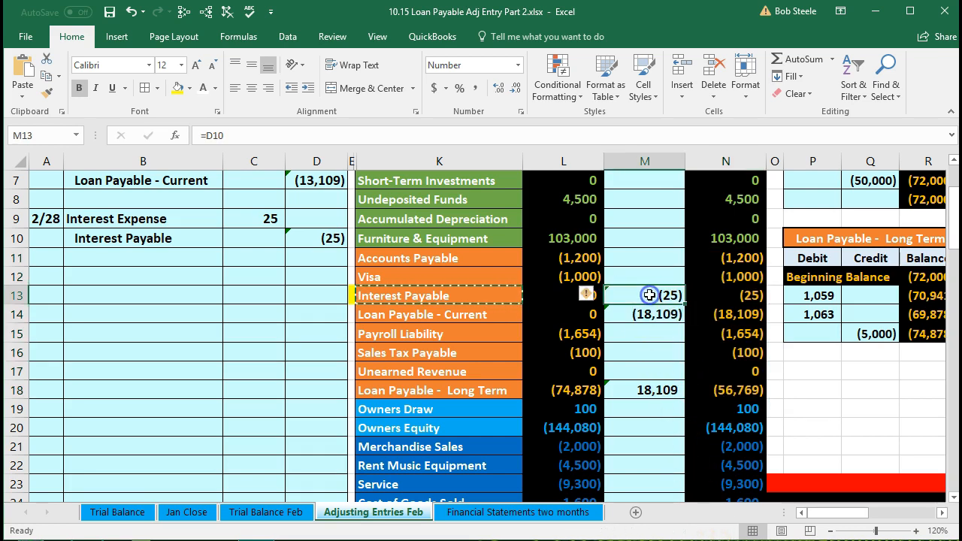
pyautogui.click(646, 315)
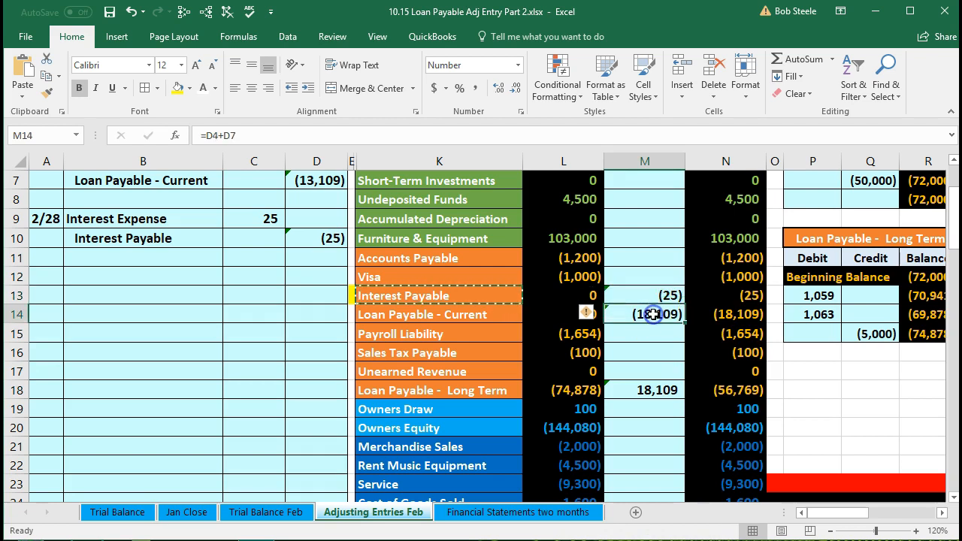
pyautogui.click(661, 389)
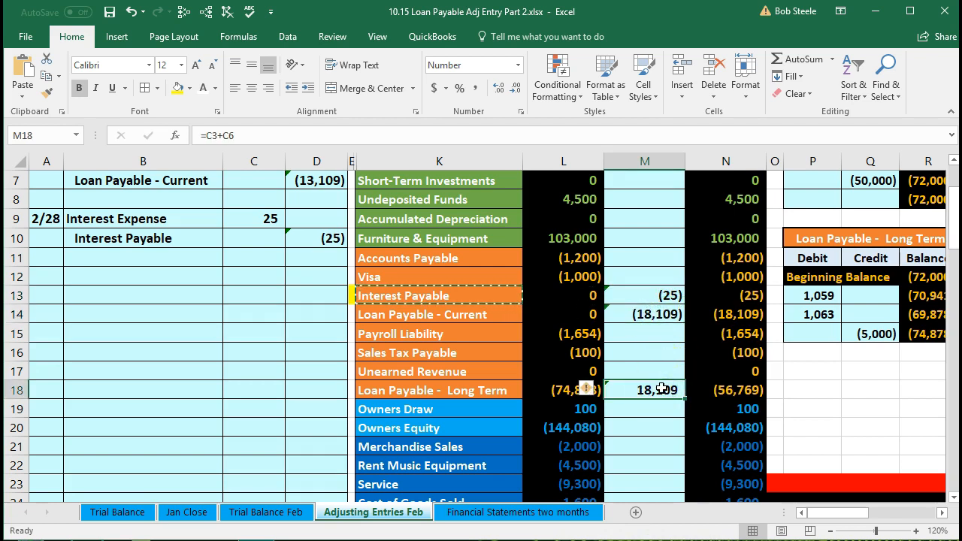
# Sum the adjusted income accounts in N21:N35, and compare the equity and income totals of N19:N35 and L19:L35.
pyautogui.scroll(-4, 661, 386)
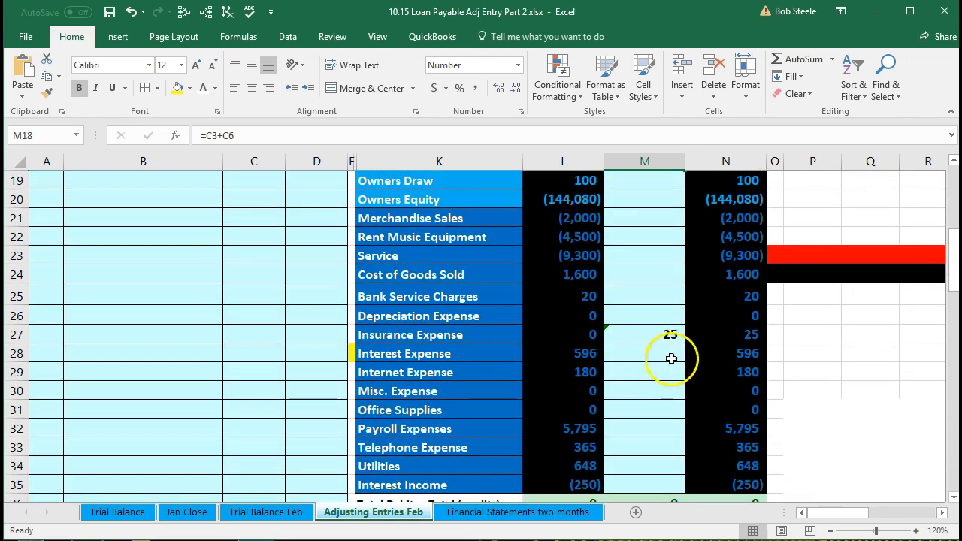
pyautogui.scroll(1, 676, 338)
pyautogui.moveTo(724, 274); pyautogui.dragTo(722, 481)
pyautogui.moveTo(722, 519); pyautogui.dragTo(712, 441)
pyautogui.scroll(2, 713, 441)
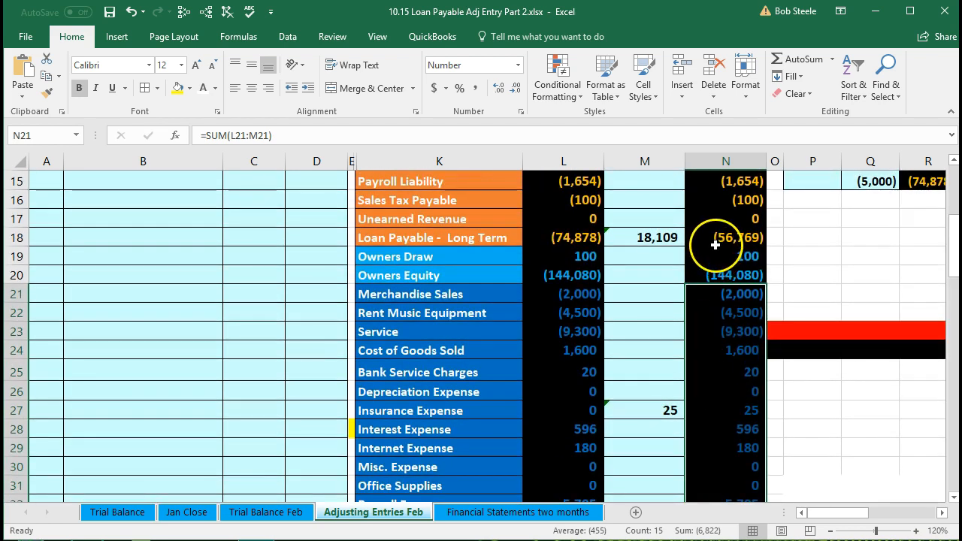
pyautogui.click(717, 254)
pyautogui.moveTo(717, 254); pyautogui.dragTo(733, 485)
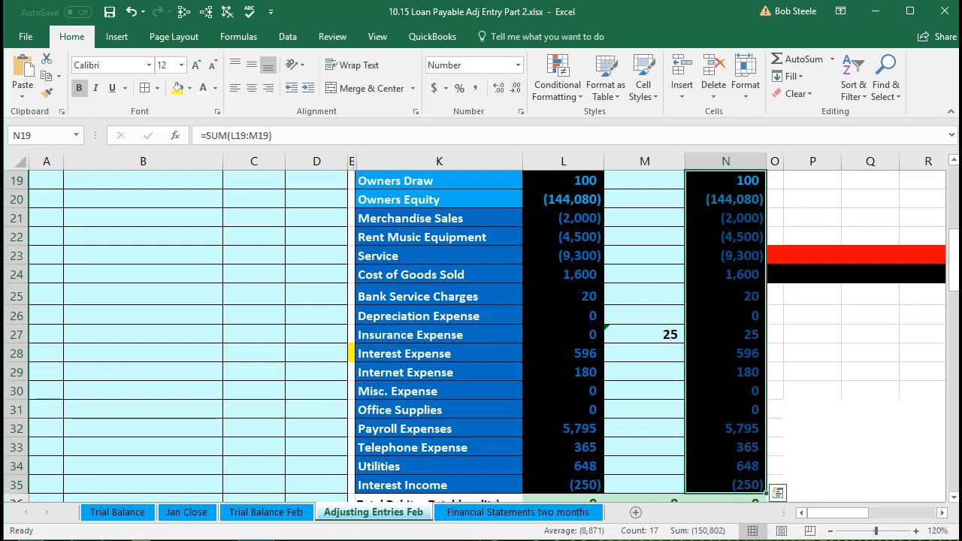
pyautogui.scroll(1, 649, 472)
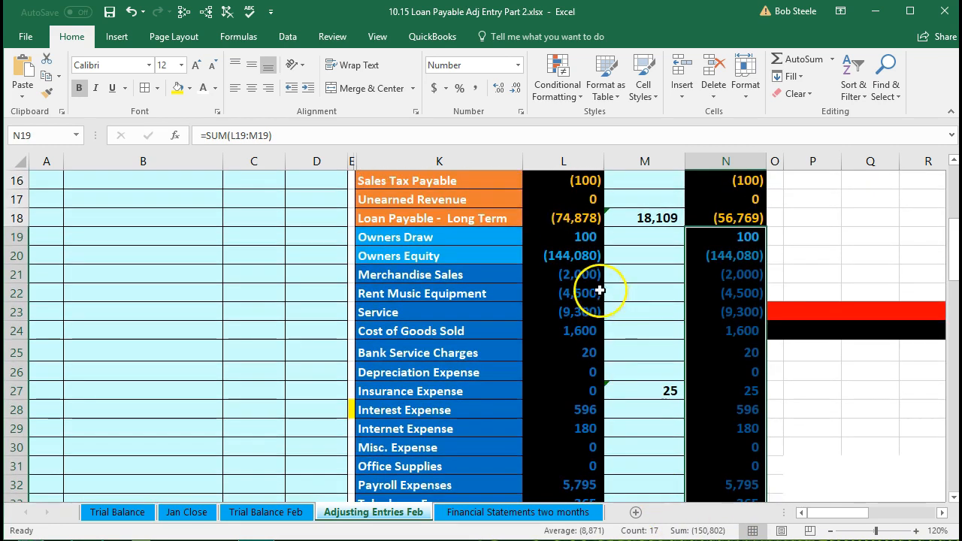
pyautogui.moveTo(587, 236); pyautogui.dragTo(565, 446)
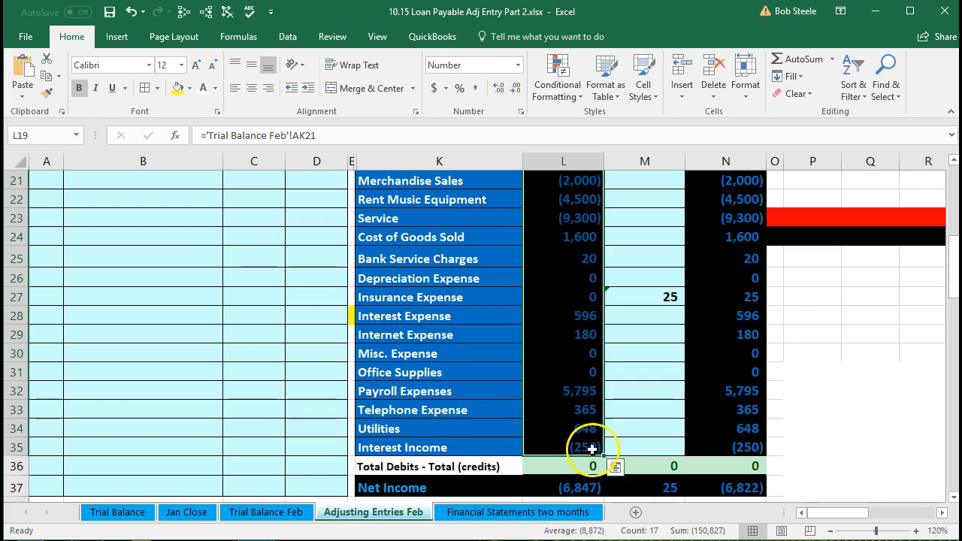
# Compare the assets-less-liabilities totals before and after adjustment by summing L3:L18 and N3:N18.
pyautogui.scroll(4, 593, 442)
pyautogui.scroll(3, 593, 442)
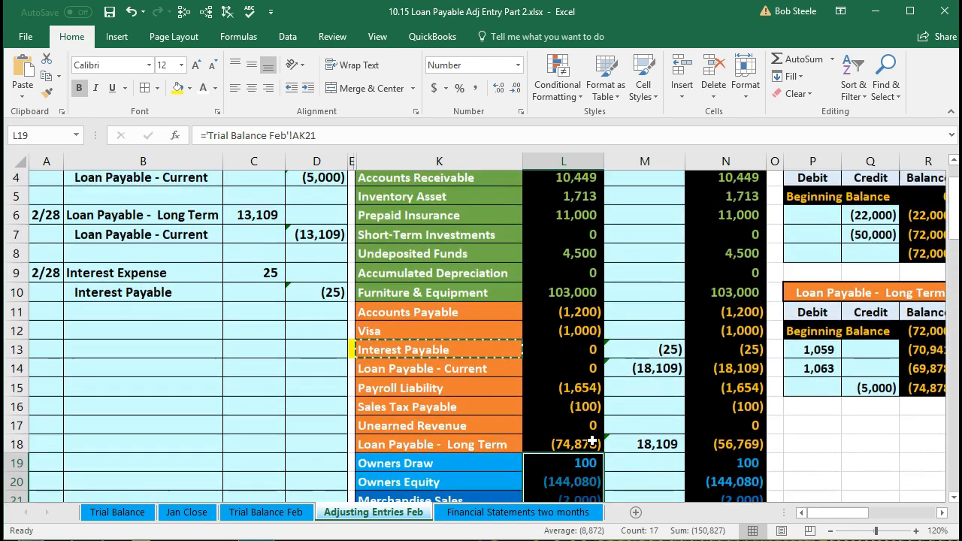
pyautogui.moveTo(562, 231); pyautogui.dragTo(573, 454)
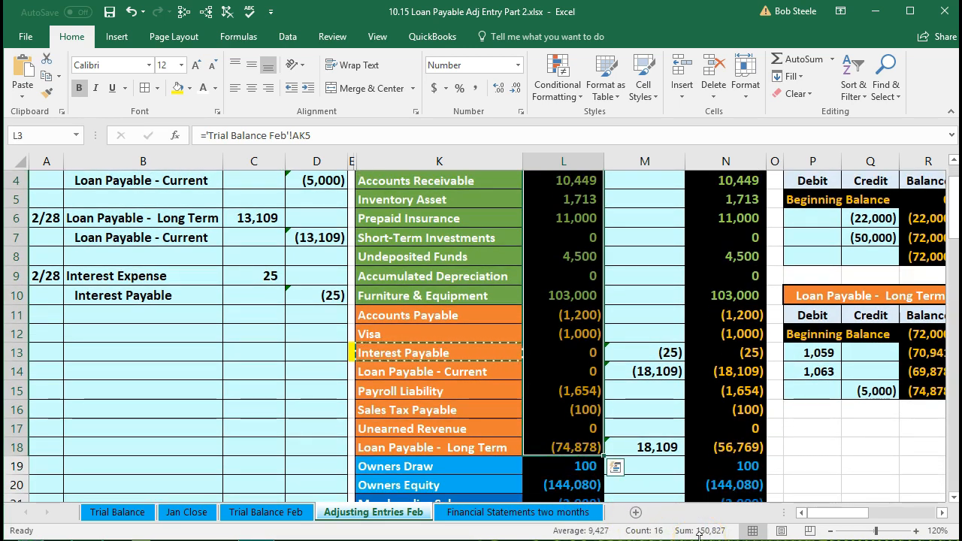
pyautogui.scroll(1, 730, 339)
pyautogui.moveTo(718, 229); pyautogui.dragTo(720, 453)
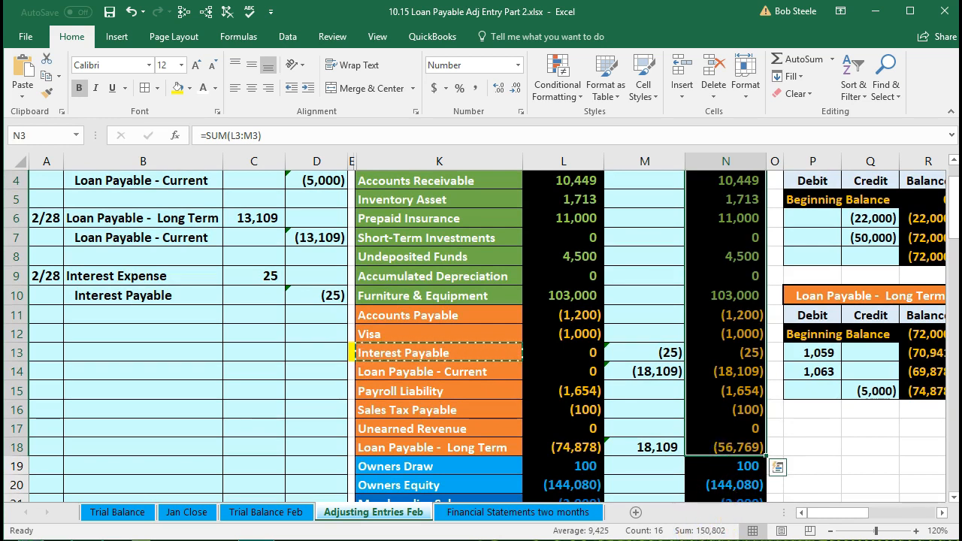
pyautogui.click(650, 422)
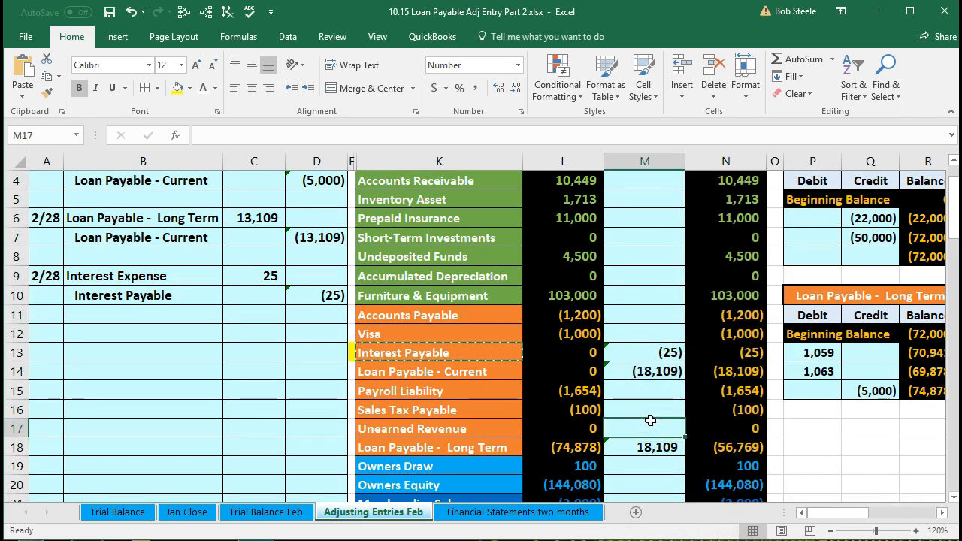
pyautogui.scroll(1, 643, 409)
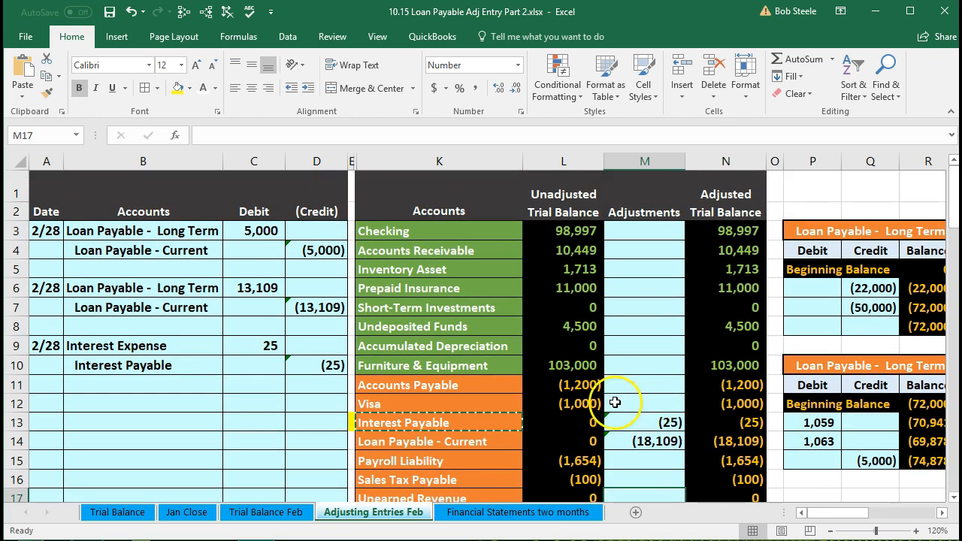